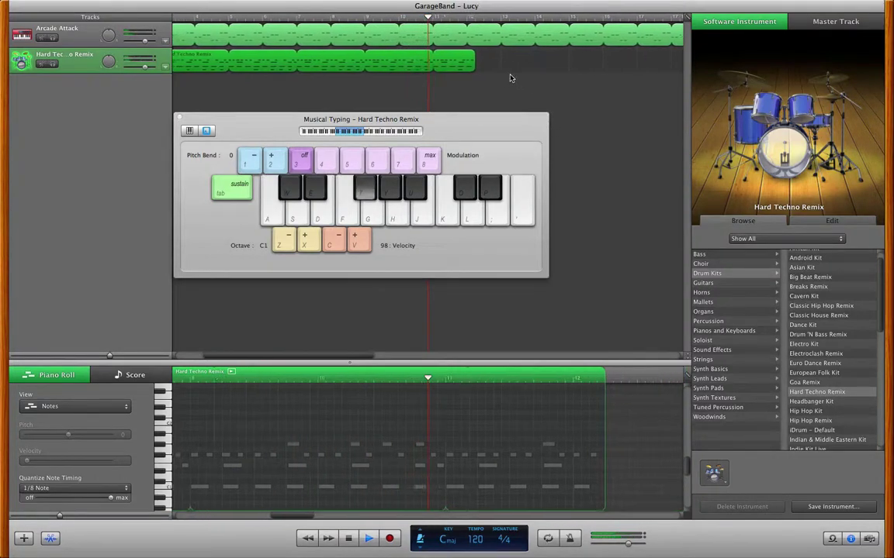
# - Stop playback, move the Musical Typing window out of the way, and shorten the drum region so it ends at bar 9
pyautogui.press('space')
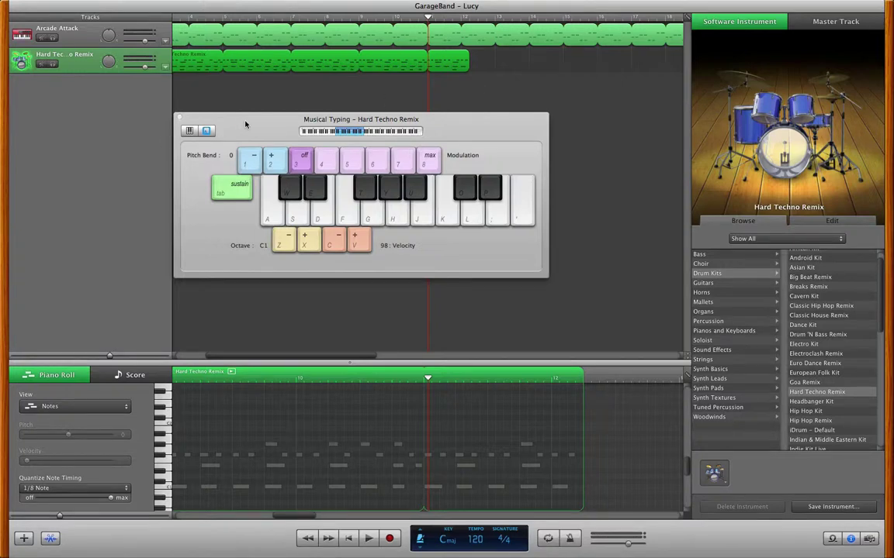
pyautogui.moveTo(245, 124); pyautogui.dragTo(586, 253)
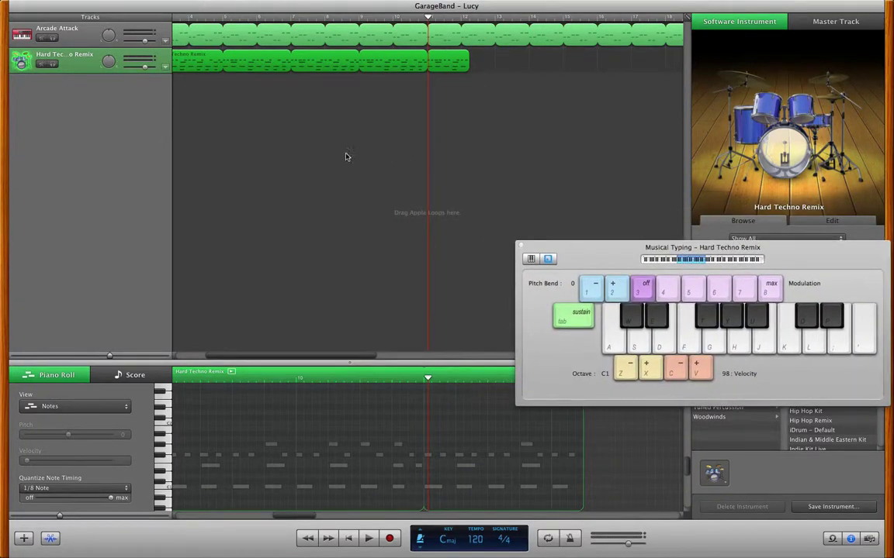
pyautogui.hscroll(-5, 347, 157)
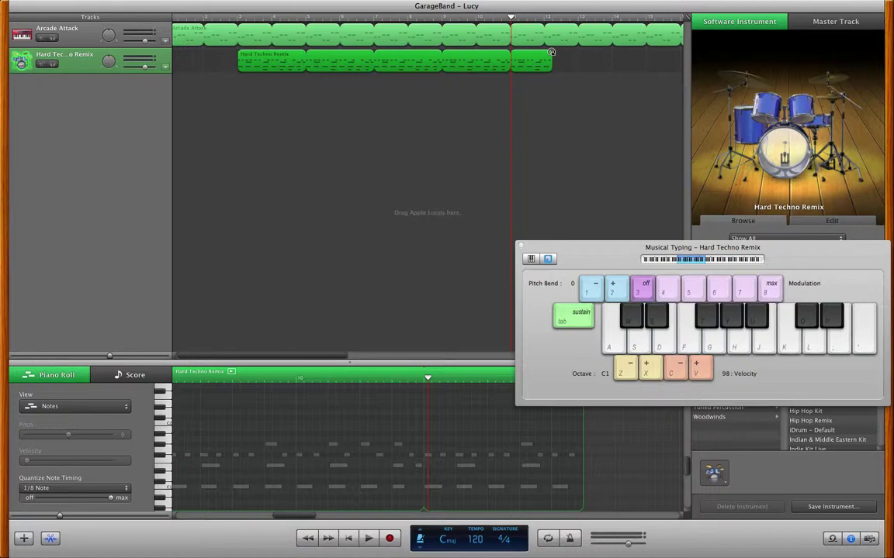
pyautogui.moveTo(551, 52); pyautogui.dragTo(445, 61)
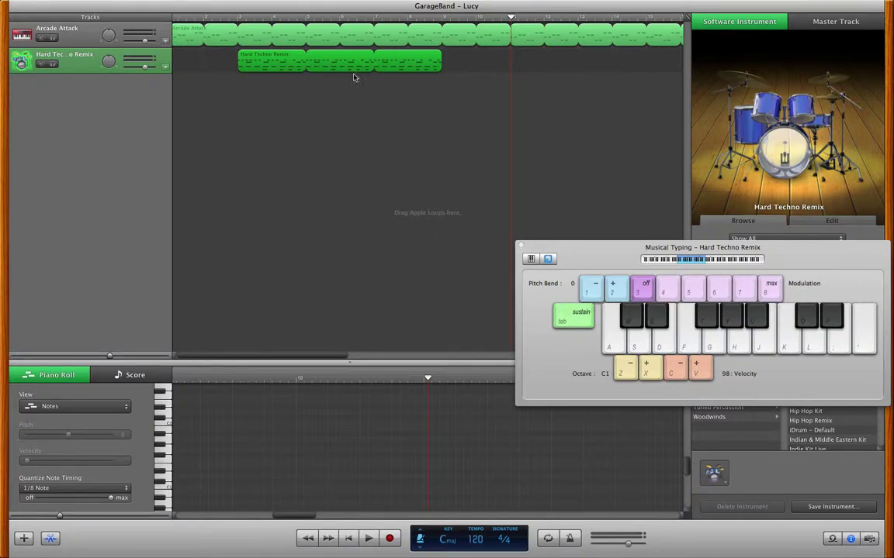
# - Paste a copy of the drum region at bar 9 and trim it to one two-bar loop ending at bar 11
pyautogui.click(441, 19)
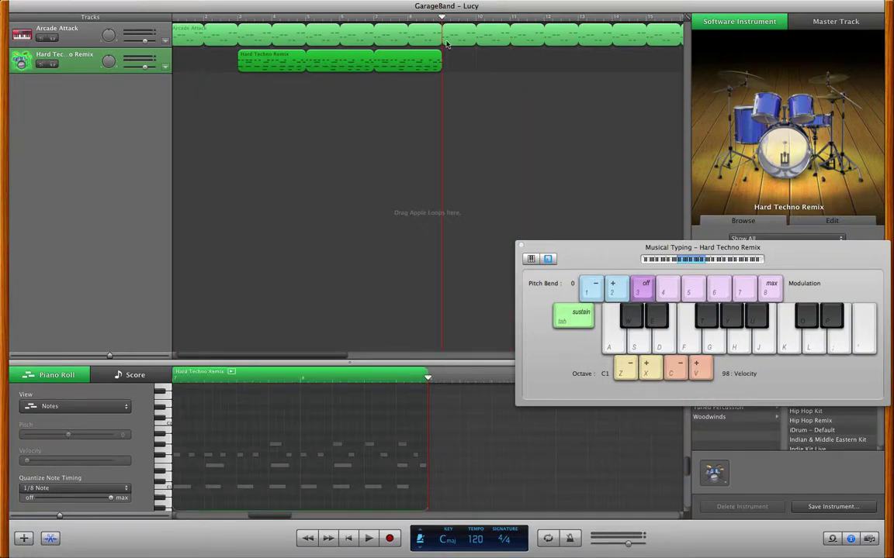
pyautogui.press('super+v')
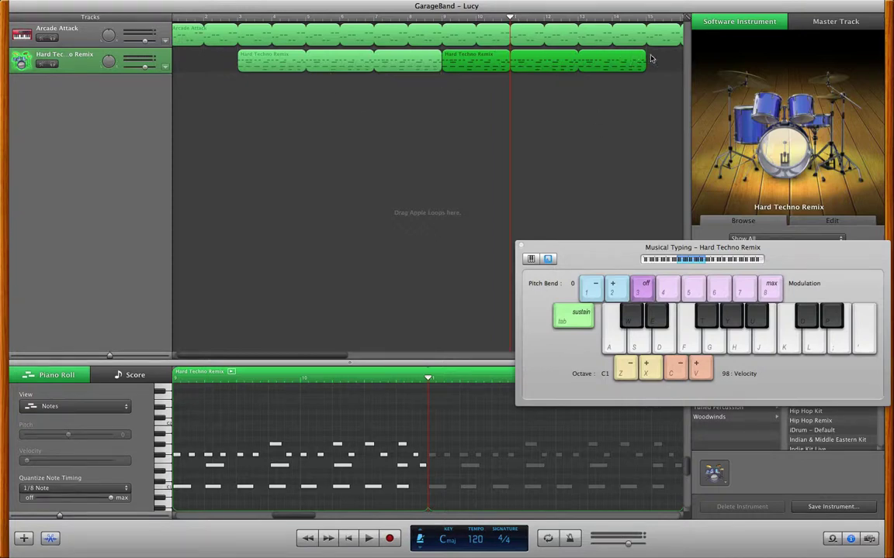
pyautogui.moveTo(648, 57); pyautogui.dragTo(512, 51)
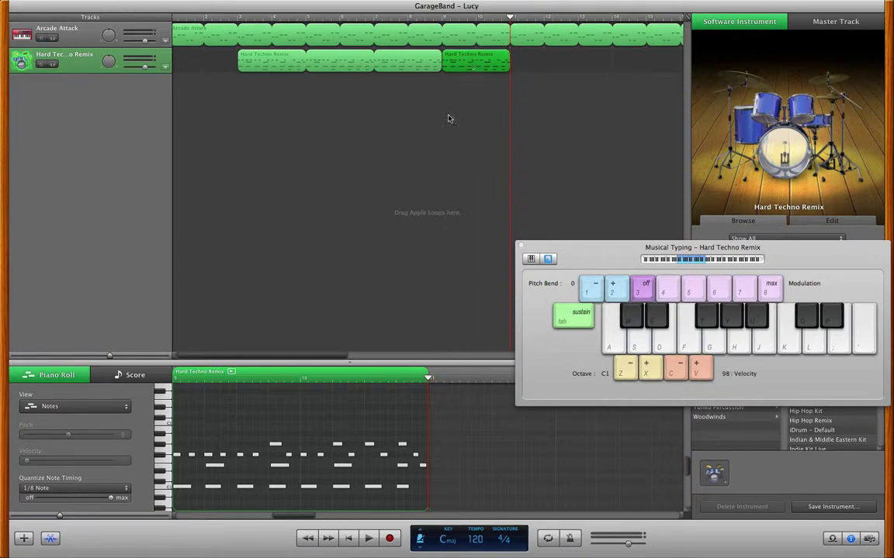
# - Try to record an extra drum fill over the copied region, starting from bar 9 with cycling off
pyautogui.click(438, 19)
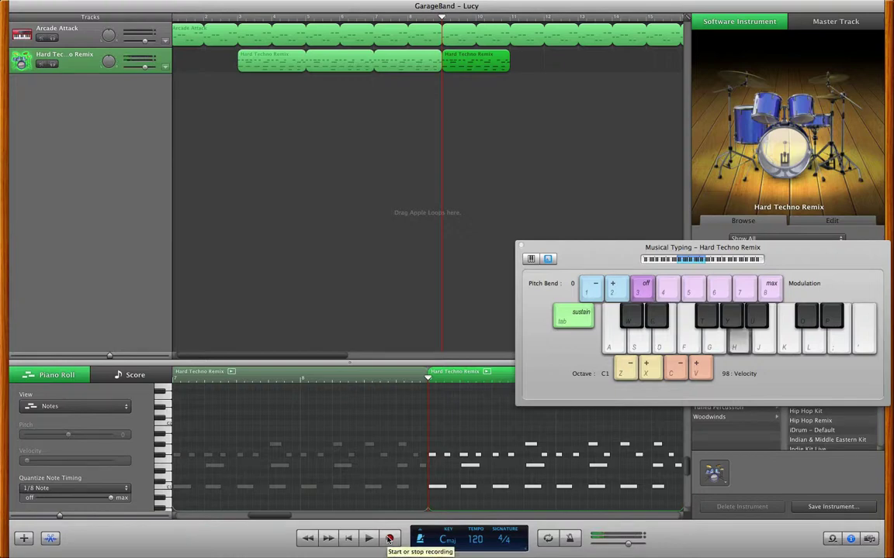
pyautogui.press('j')
pyautogui.press('j')
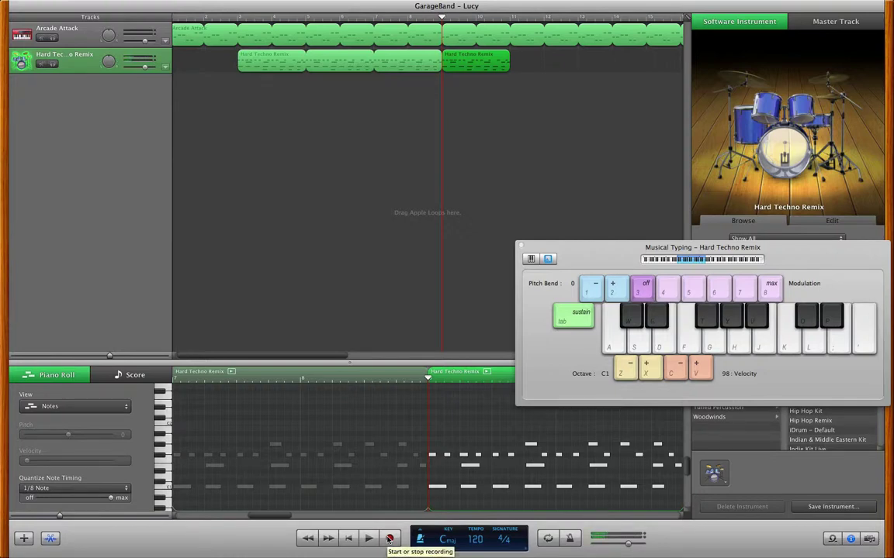
pyautogui.press('g')
pyautogui.press('2')
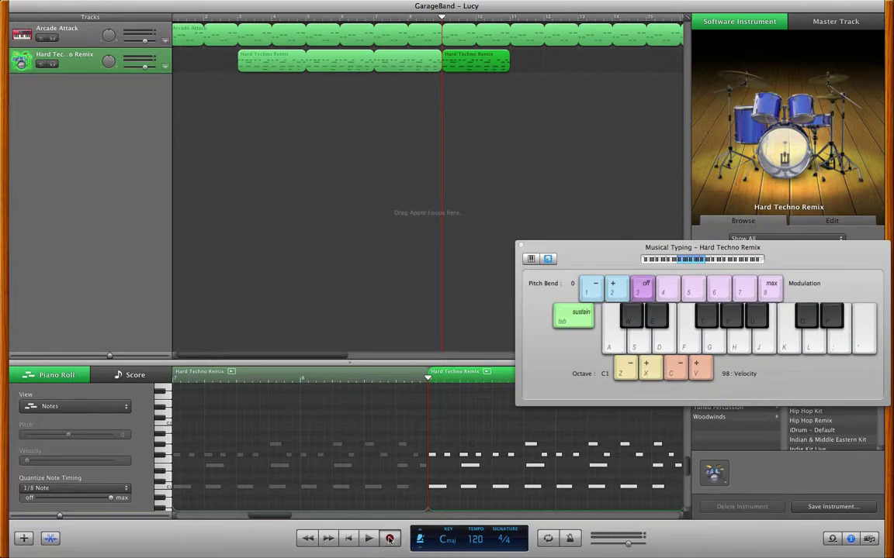
pyautogui.press('h')
pyautogui.press('h')
pyautogui.press('g')
pyautogui.press('g')
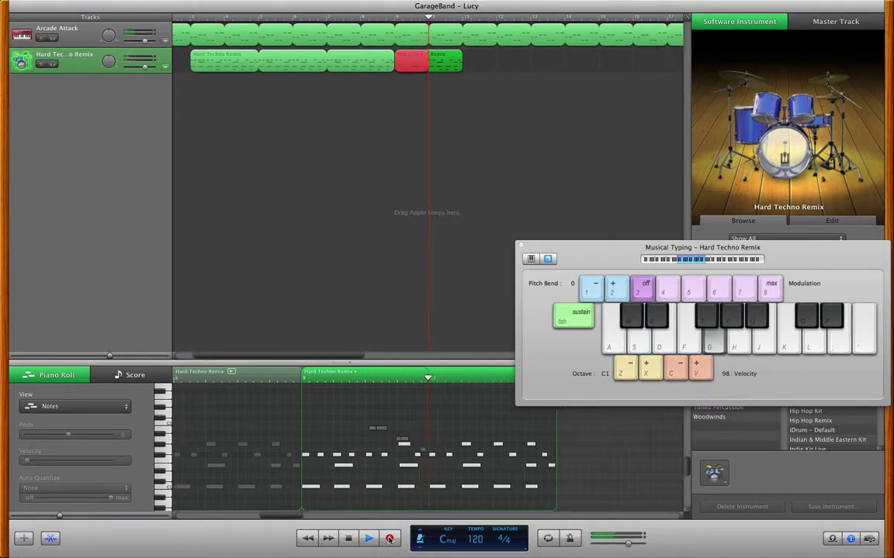
pyautogui.press('g')
pyautogui.press('h')
pyautogui.press('j')
pyautogui.press('h')
pyautogui.press('j')
pyautogui.press('g')
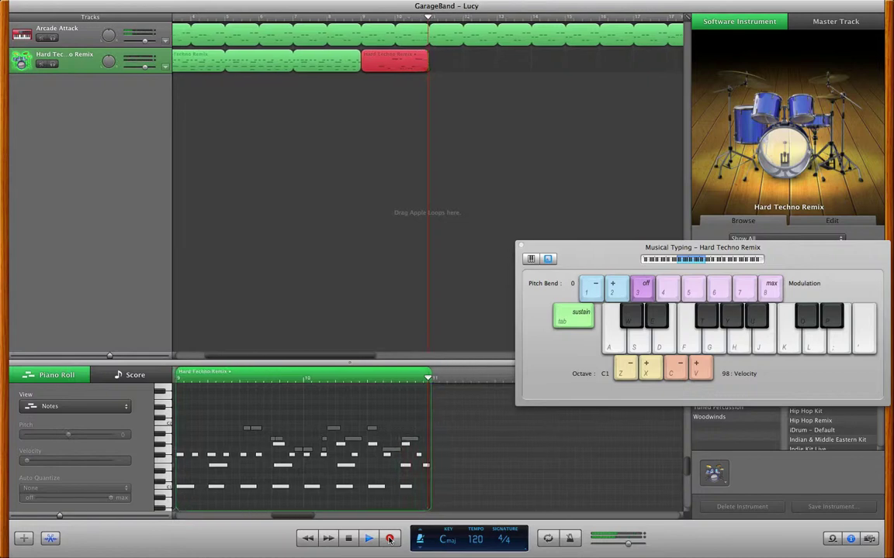
pyautogui.press('space')
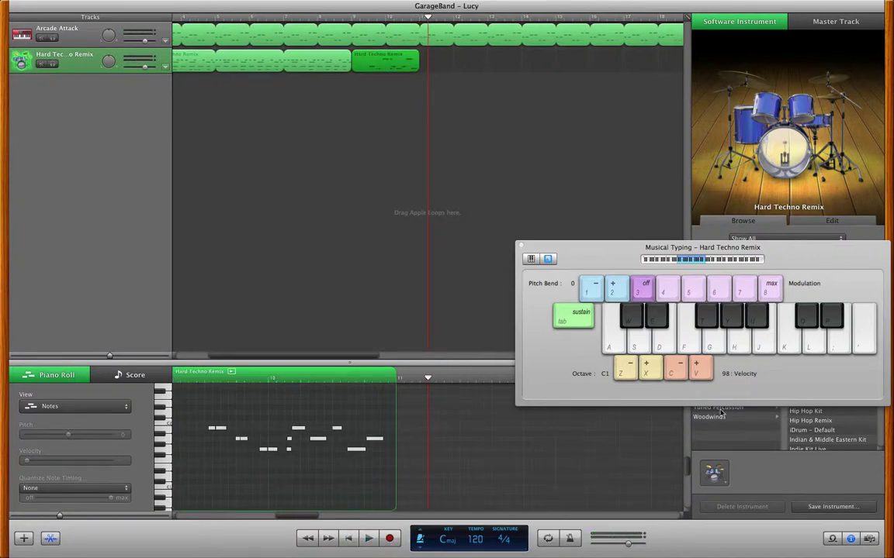
# - Undo the recorded take in the drum region at bar 9
pyautogui.hscroll(-5, 295, 438)
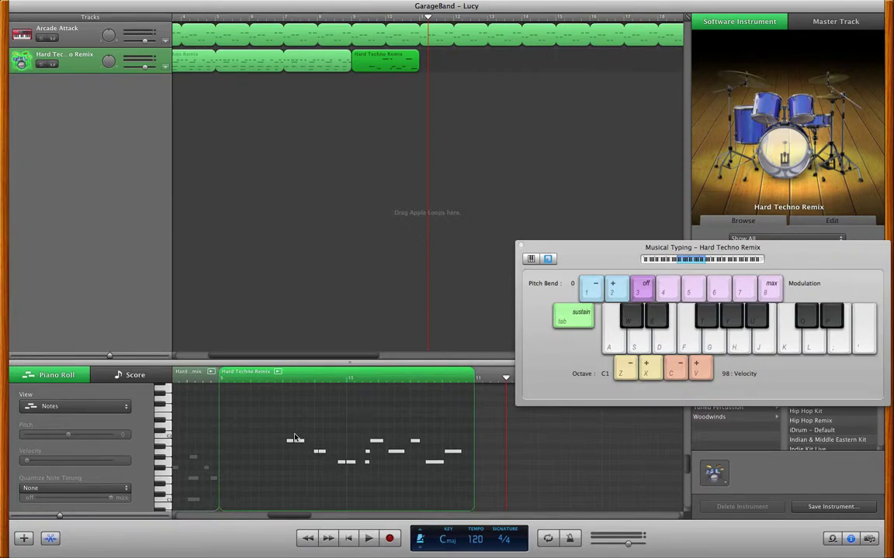
pyautogui.click(548, 539)
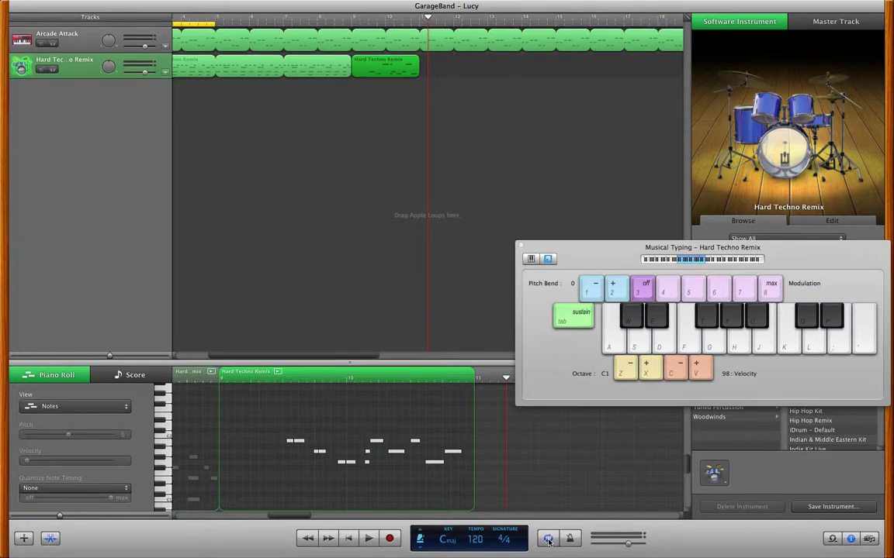
pyautogui.click(547, 539)
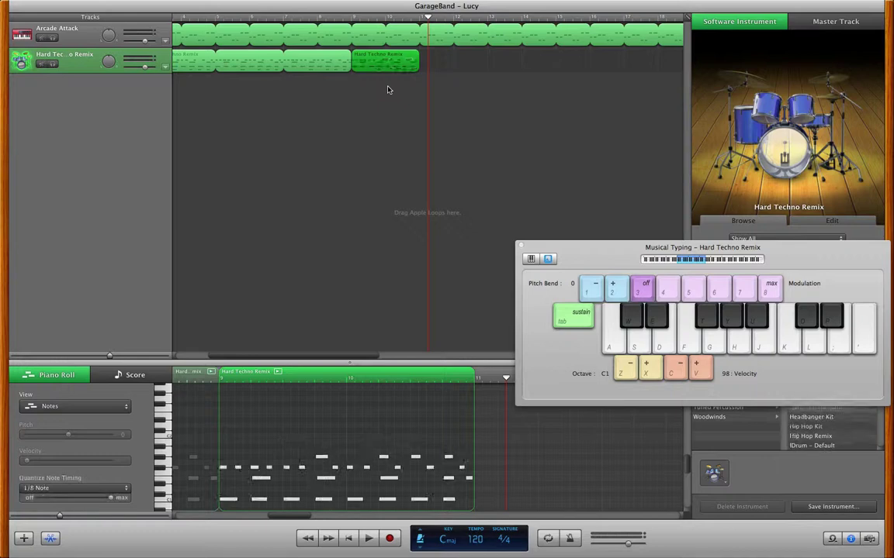
# - Turn on the cycle region and place it over bars 9 to 11, matching the copied drum region
pyautogui.hscroll(-2, 259, 147)
pyautogui.hscroll(2, 259, 147)
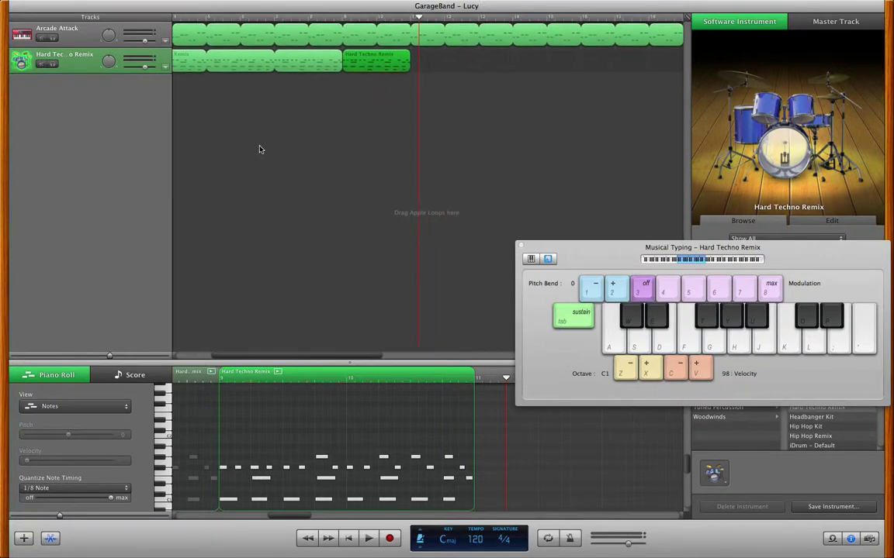
pyautogui.click(550, 539)
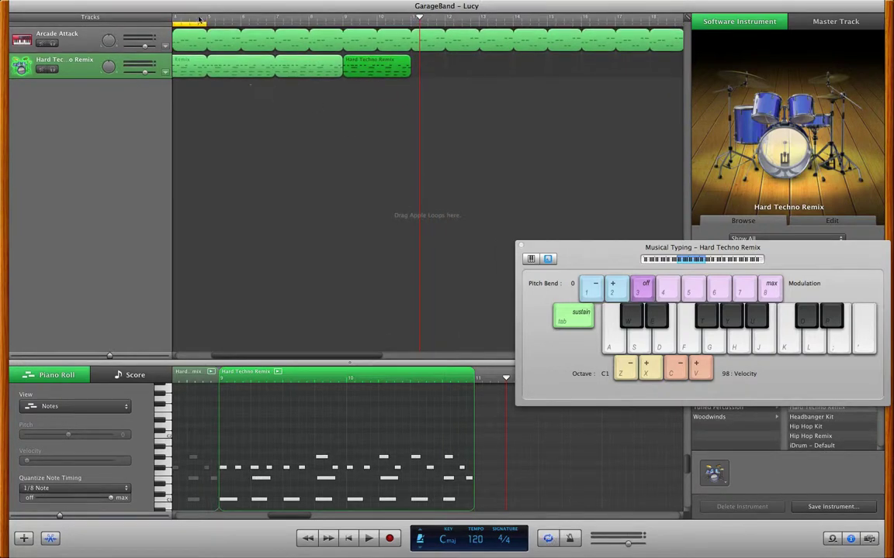
pyautogui.moveTo(194, 26); pyautogui.dragTo(360, 34)
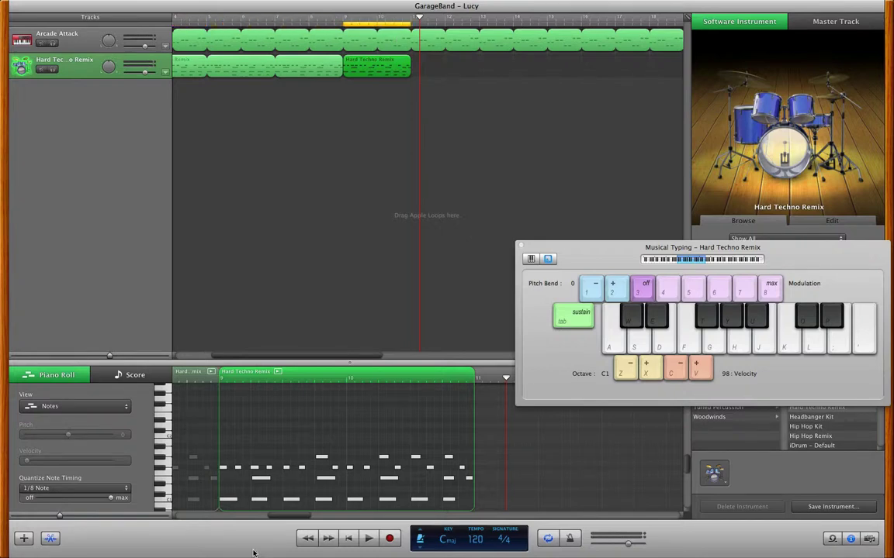
# - Record a drum fill with Musical Typing over the cycling region at bars 9 to 11, then stop the transport
pyautogui.click(390, 538)
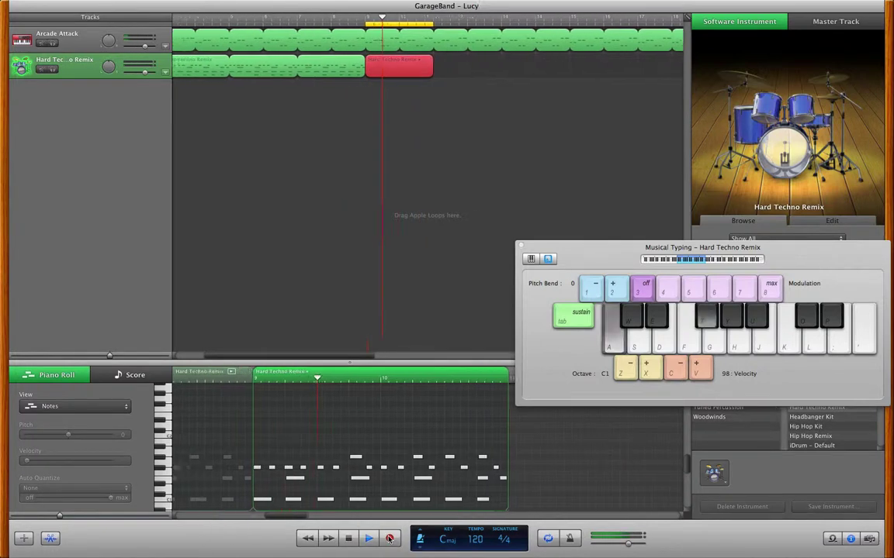
pyautogui.press('a')
pyautogui.press('d')
pyautogui.press('a')
pyautogui.press('a')
pyautogui.press('d')
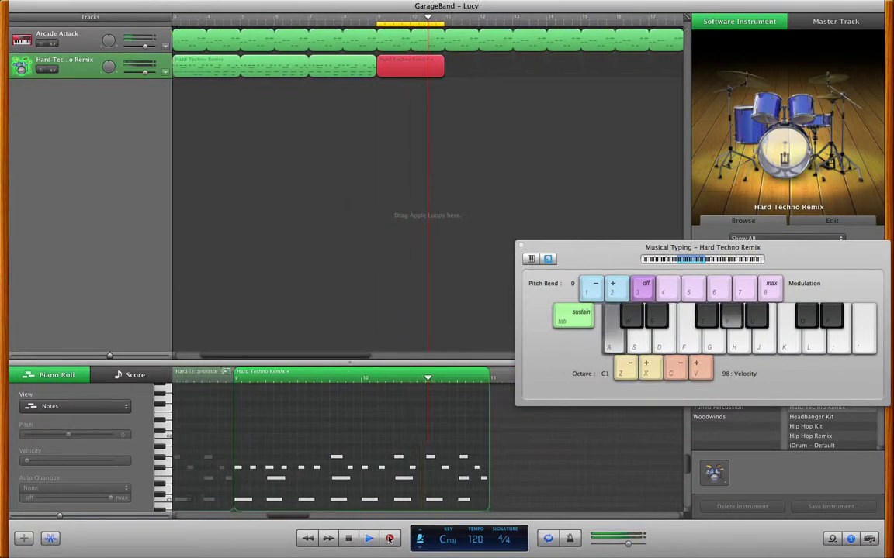
pyautogui.press('a')
pyautogui.press('d')
pyautogui.press('a')
pyautogui.press('d')
pyautogui.press('a')
pyautogui.press('d')
pyautogui.press('a')
pyautogui.press('d')
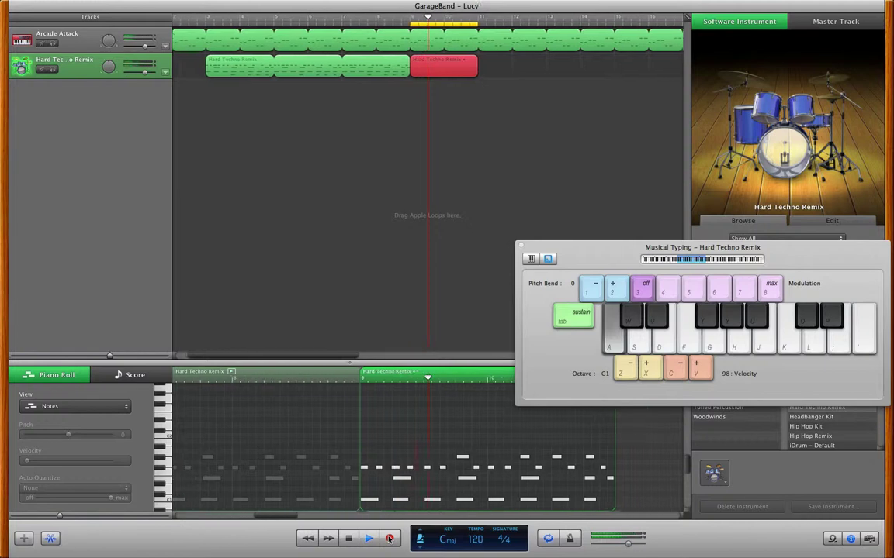
pyautogui.press('a')
pyautogui.press('d')
pyautogui.press('a')
pyautogui.press('d')
pyautogui.press('a')
pyautogui.press('d')
pyautogui.press('a')
pyautogui.press('d')
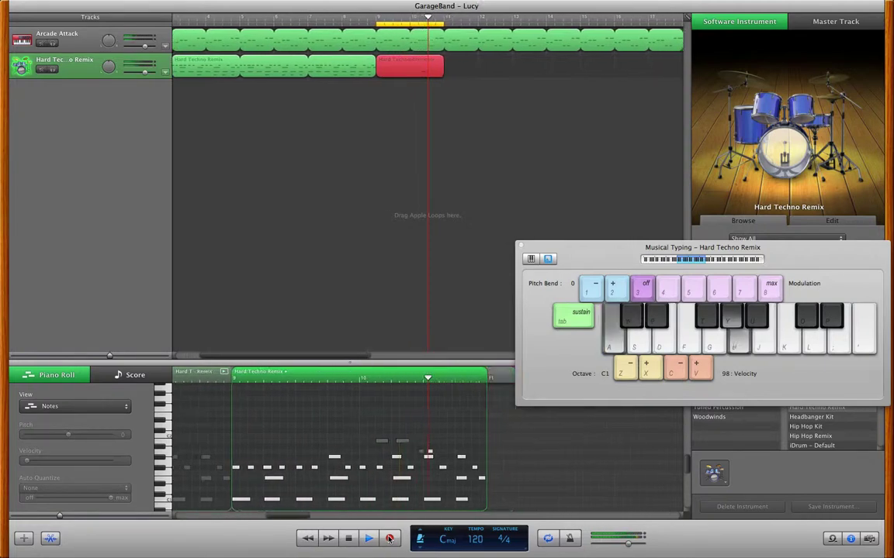
pyautogui.press('a')
pyautogui.press('d')
pyautogui.click(389, 538)
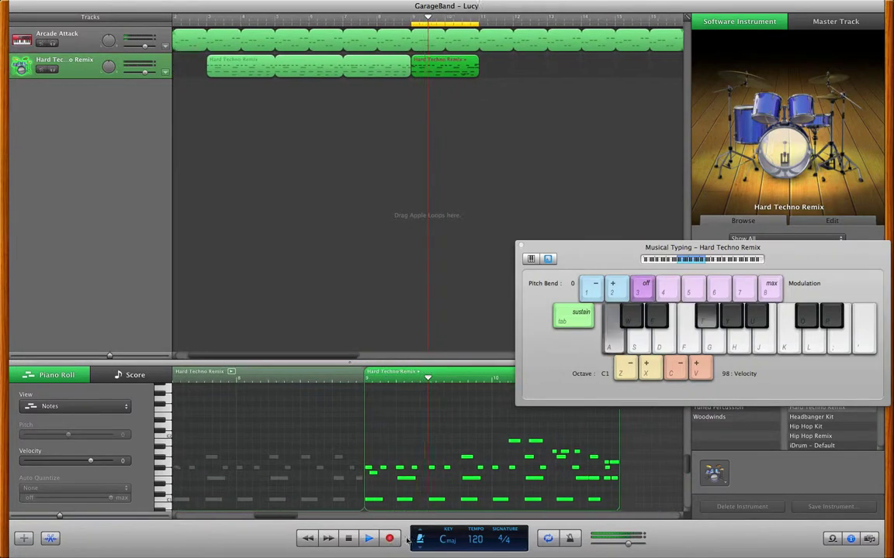
pyautogui.press('space')
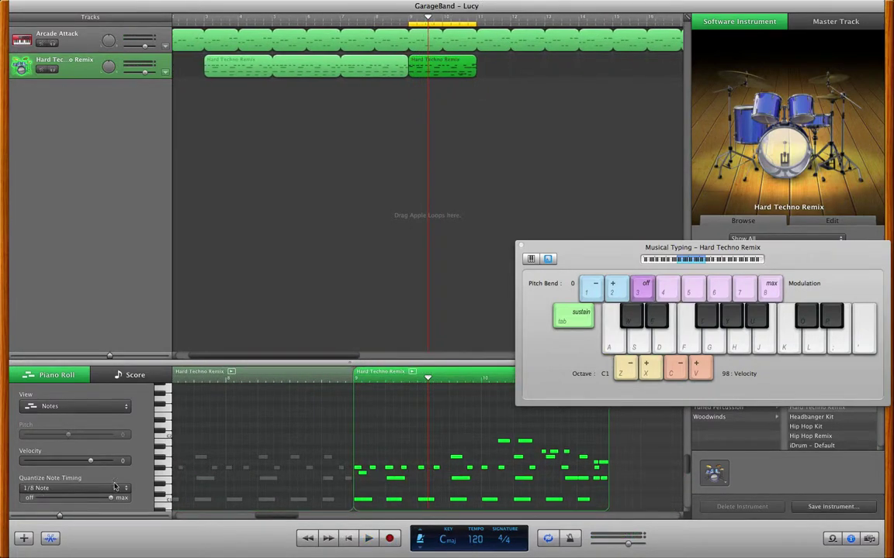
# - Set the note timing quantization of the recorded drum fill to 1/16 Note
pyautogui.click(100, 492)
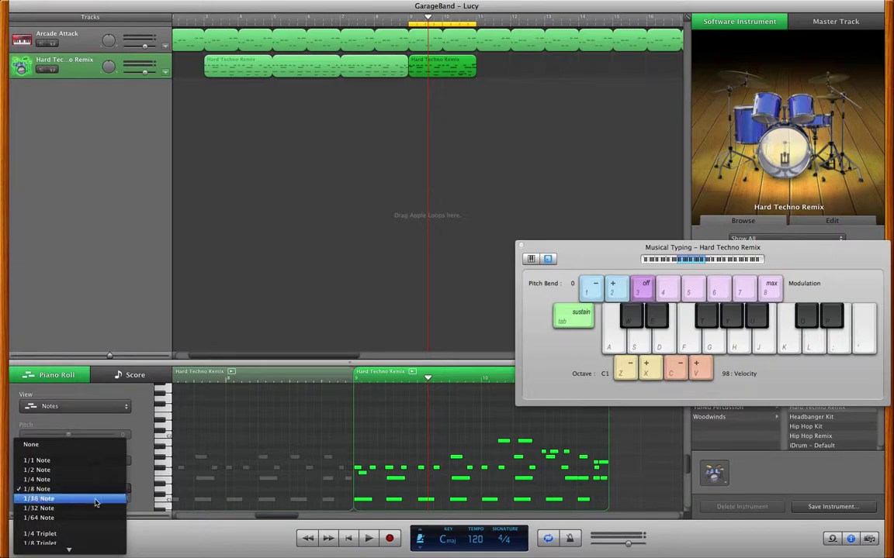
pyautogui.click(96, 498)
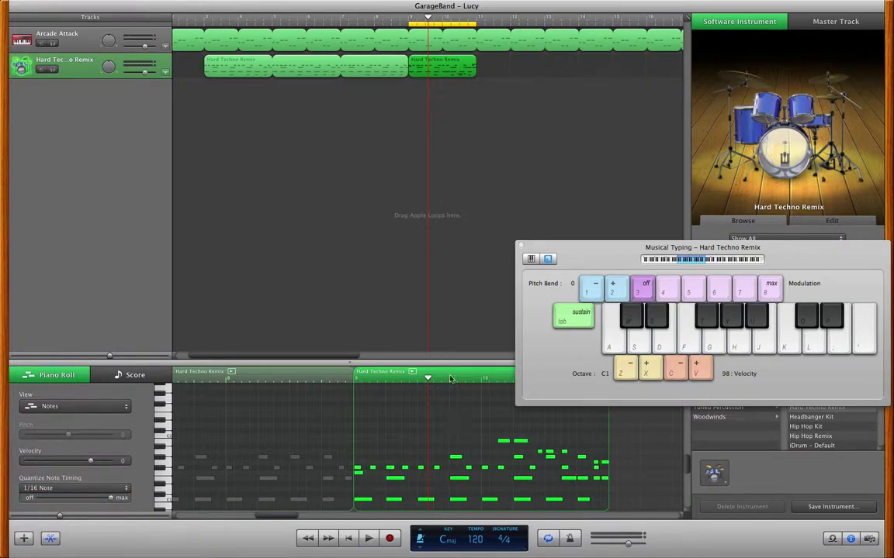
# - Play back the quantized drum fill to check it and turn off the cycle region
pyautogui.press('space')
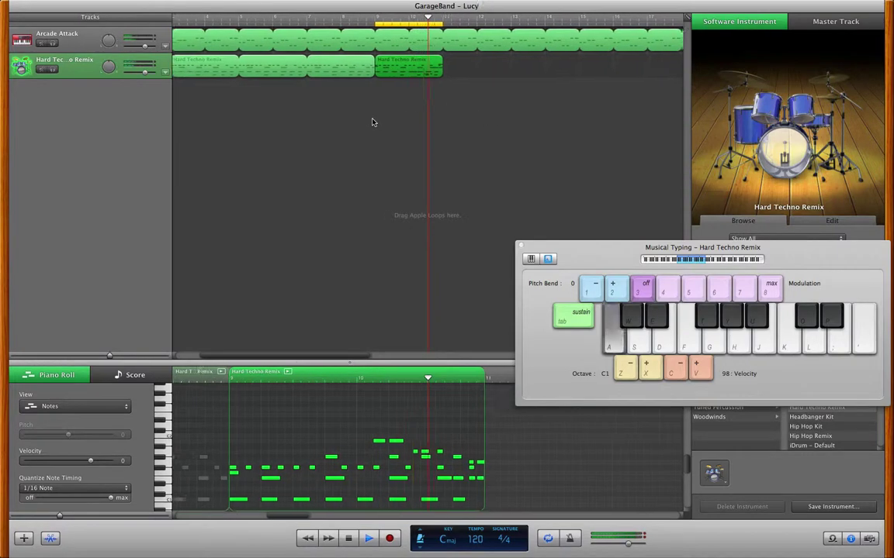
pyautogui.press('space')
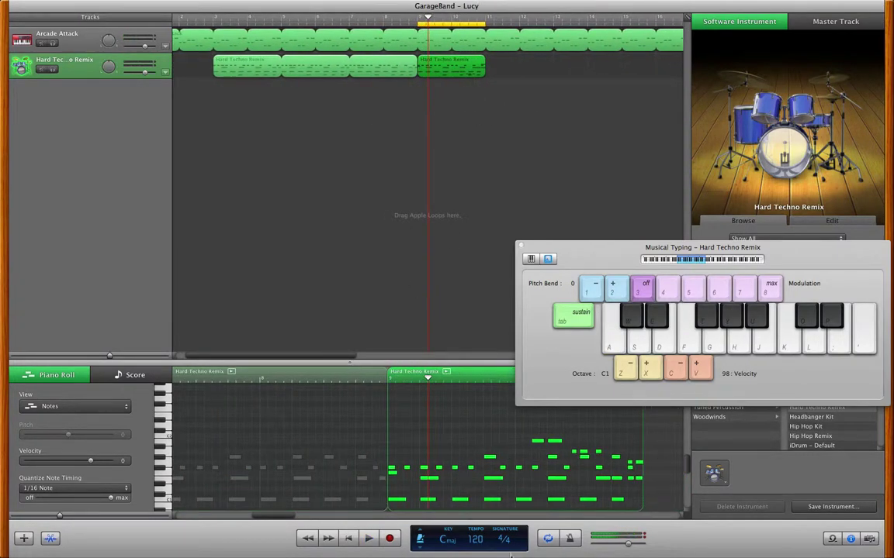
pyautogui.click(548, 539)
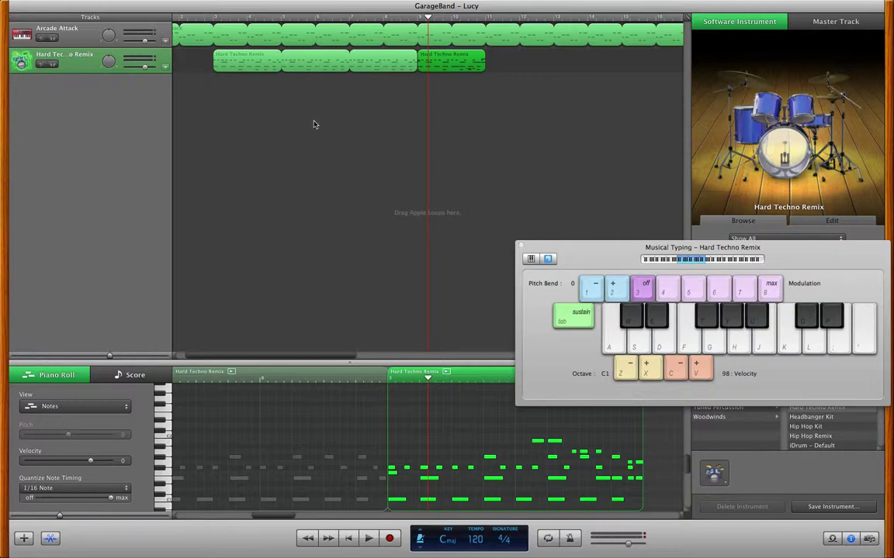
# - Copy the three-loop drum region from bar 3 to bar 11, directly after the fill
pyautogui.hscroll(1, 282, 109)
pyautogui.click(246, 60)
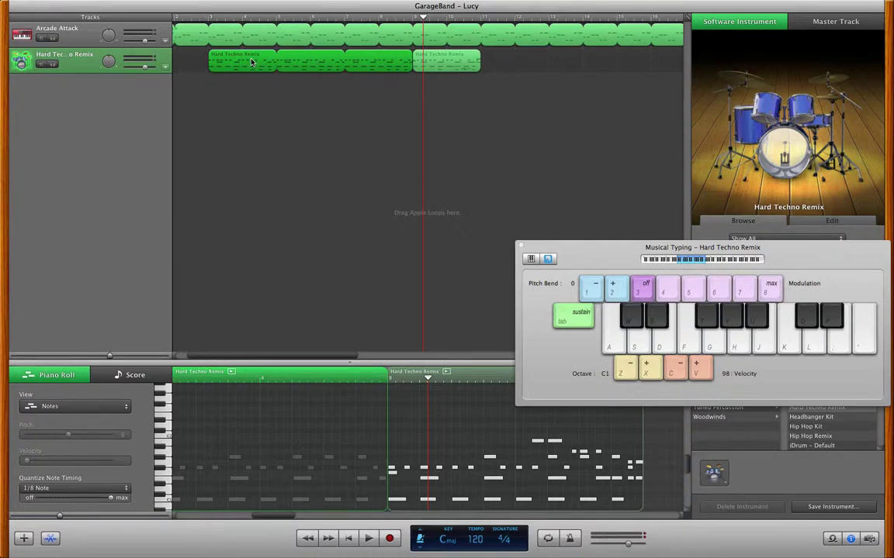
pyautogui.moveTo(252, 62); pyautogui.dragTo(523, 90)
pyautogui.hscroll(5, 521, 85)
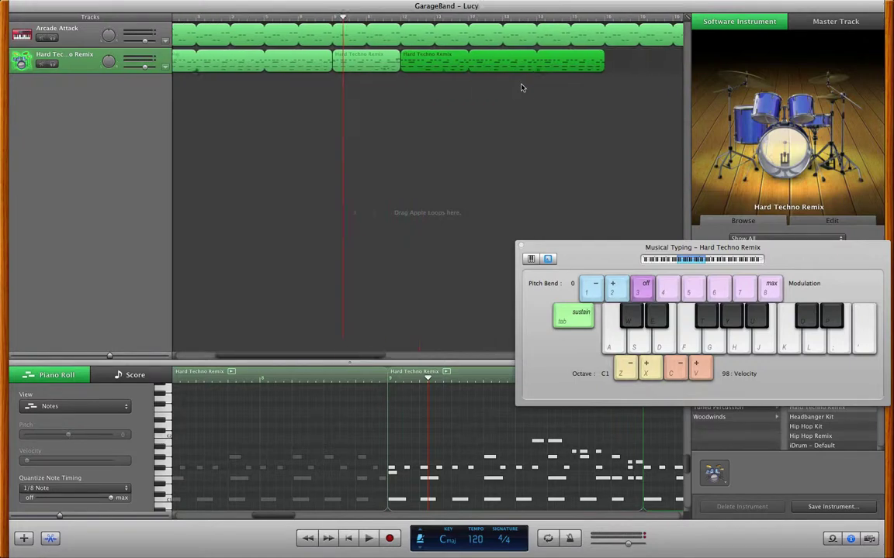
# - Copy the two-bar drum fill region from bar 9 to bar 17, after the repeated drum loops
pyautogui.click(332, 65)
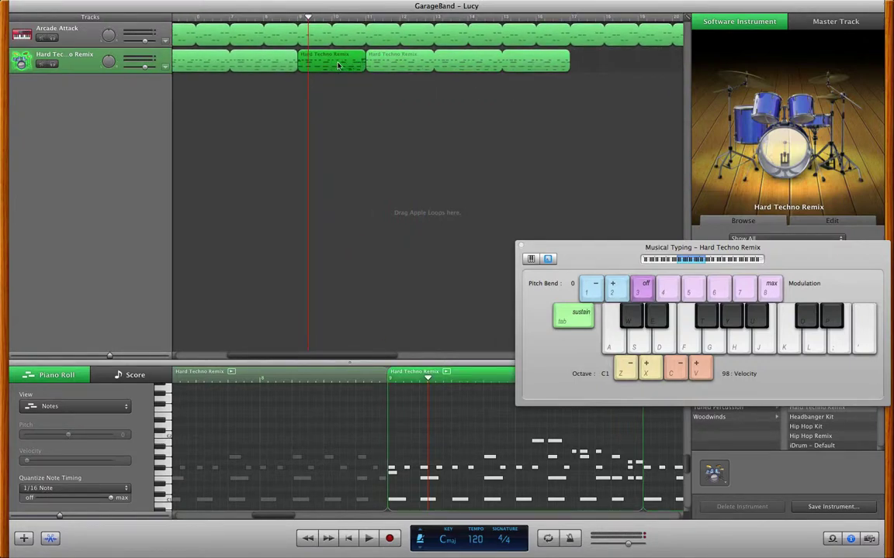
pyautogui.moveTo(338, 65); pyautogui.dragTo(606, 80)
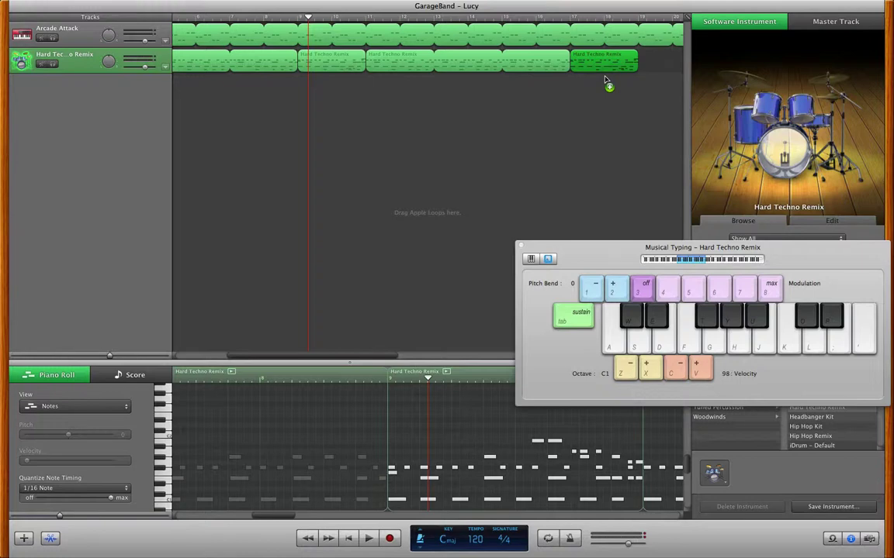
pyautogui.hscroll(5, 604, 77)
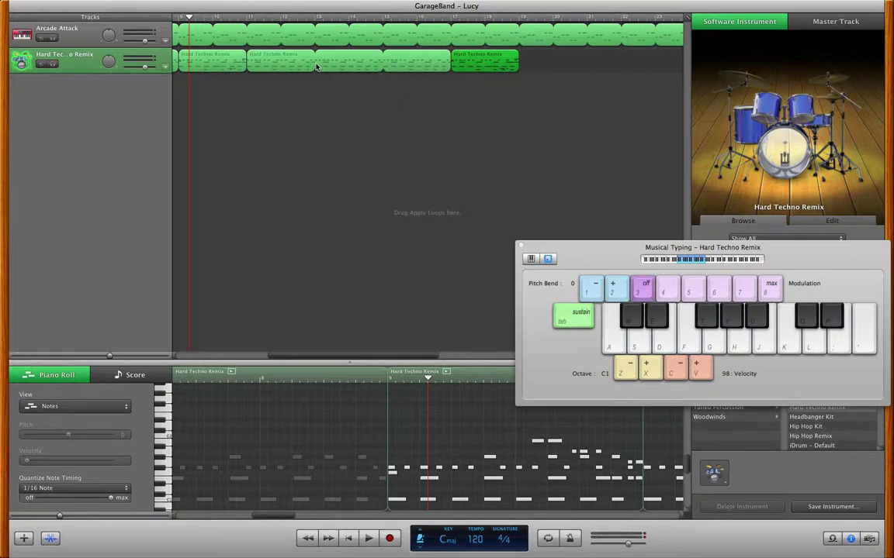
# - Play back the copied drum fill from bar 17 to check it and return the playhead to bar 17
pyautogui.click(282, 62)
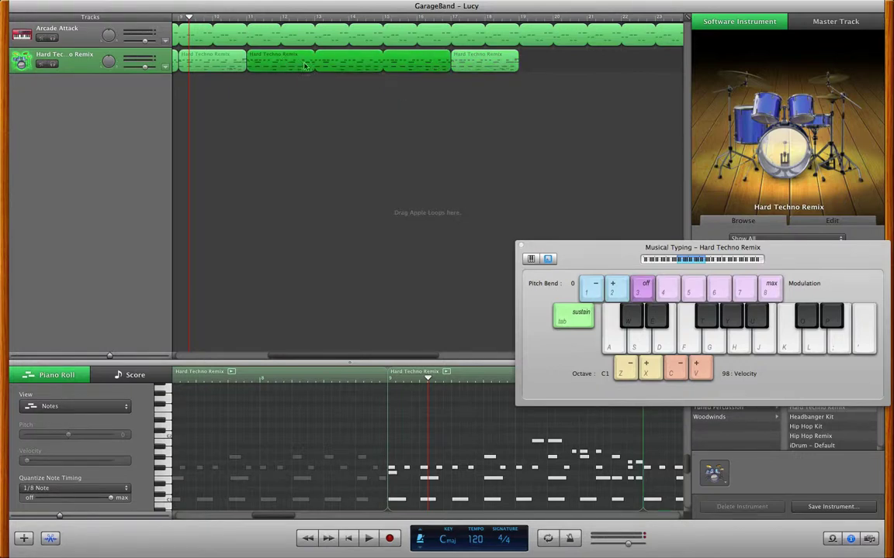
pyautogui.click(469, 67)
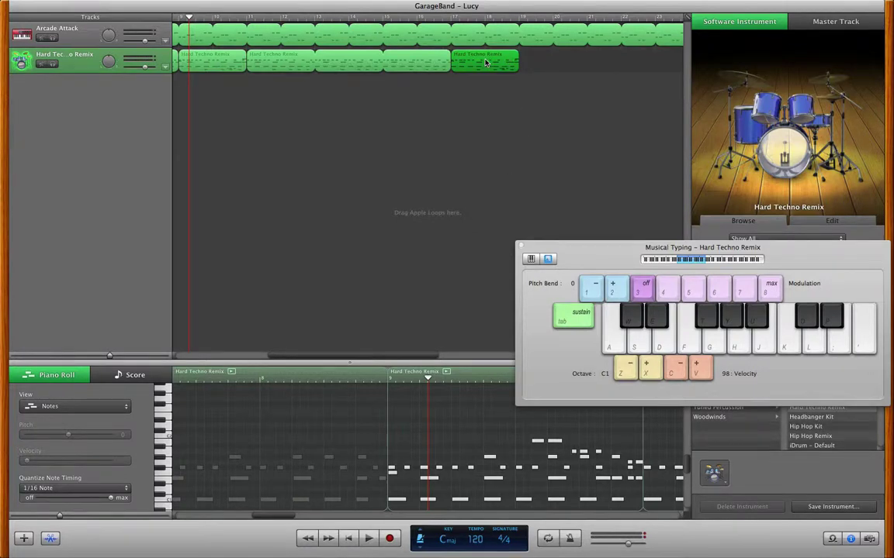
pyautogui.hscroll(5, 465, 132)
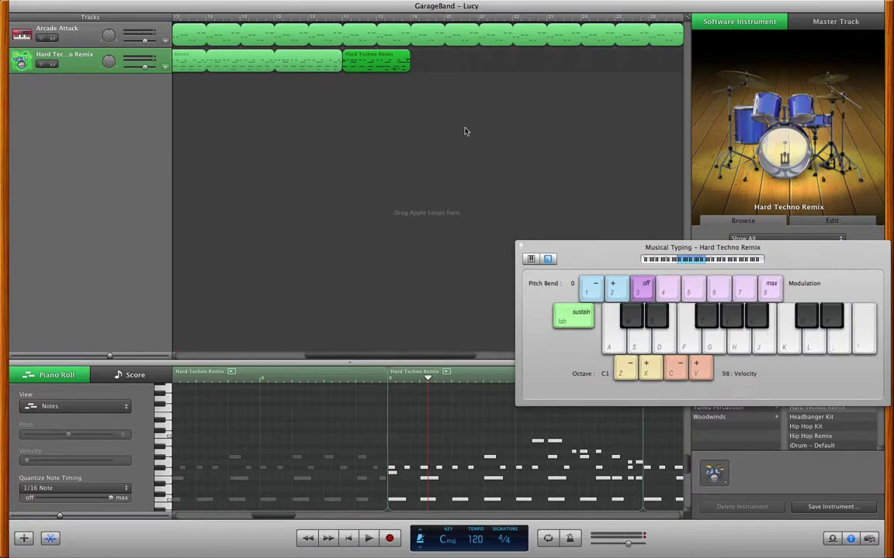
pyautogui.hscroll(4, 465, 132)
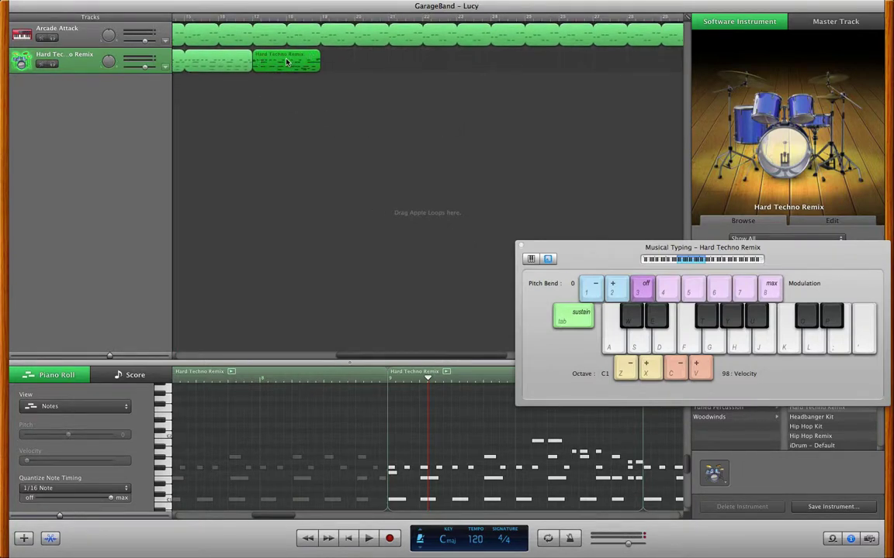
pyautogui.click(251, 22)
pyautogui.press('space')
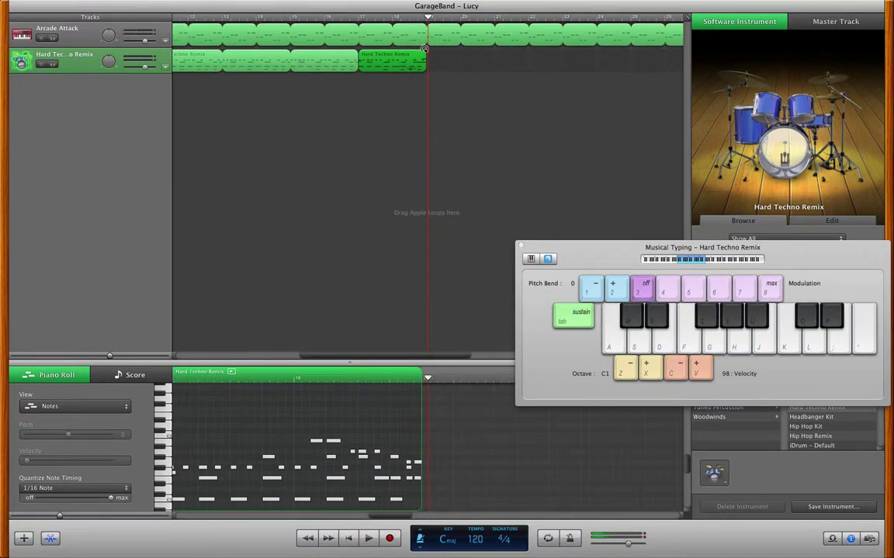
pyautogui.click(360, 18)
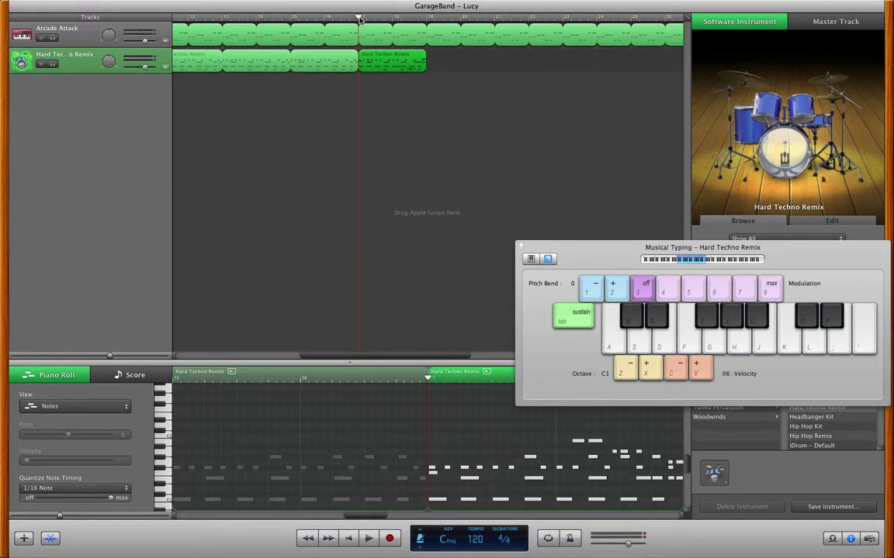
# - Examine the note rows of the copied two-bar drum fill in the piano roll
pyautogui.hscroll(5, 369, 409)
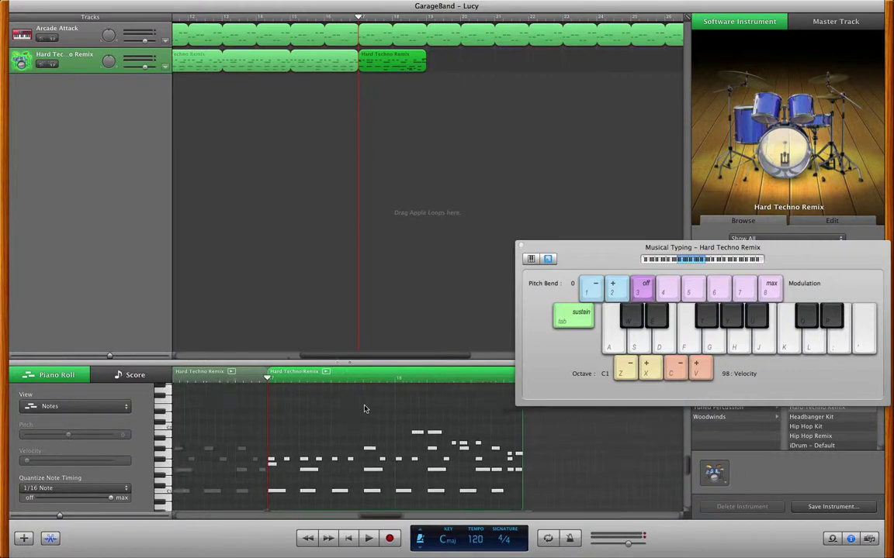
pyautogui.scroll(-2, 366, 409)
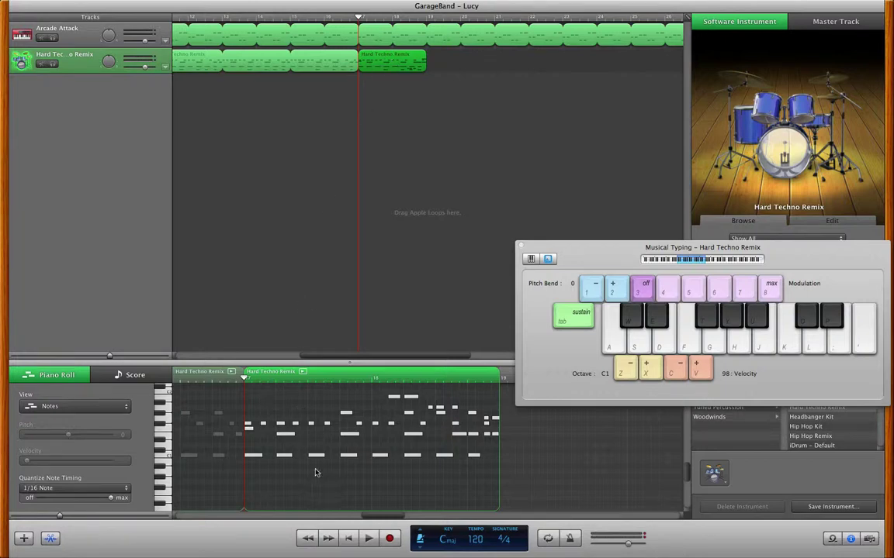
pyautogui.scroll(-2, 325, 461)
pyautogui.hscroll(2, 325, 461)
pyautogui.scroll(5, 325, 461)
pyautogui.hscroll(1, 325, 460)
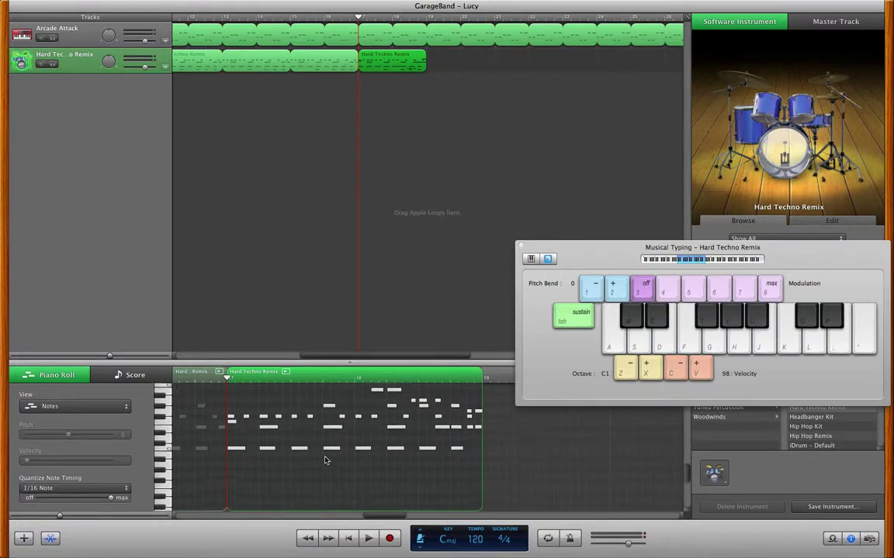
pyautogui.scroll(3, 325, 461)
pyautogui.hscroll(-1, 325, 461)
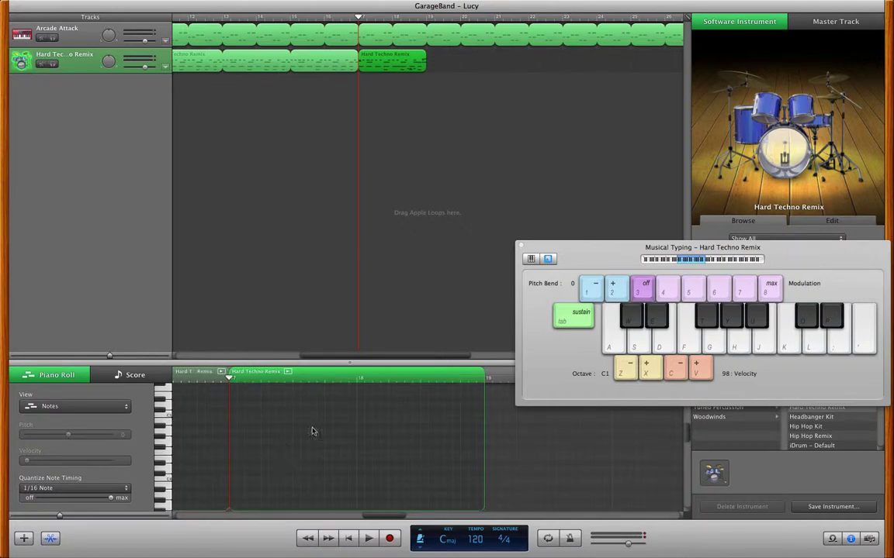
pyautogui.hscroll(-1, 314, 432)
pyautogui.scroll(-3, 315, 434)
pyautogui.scroll(2, 316, 433)
pyautogui.hscroll(2, 316, 432)
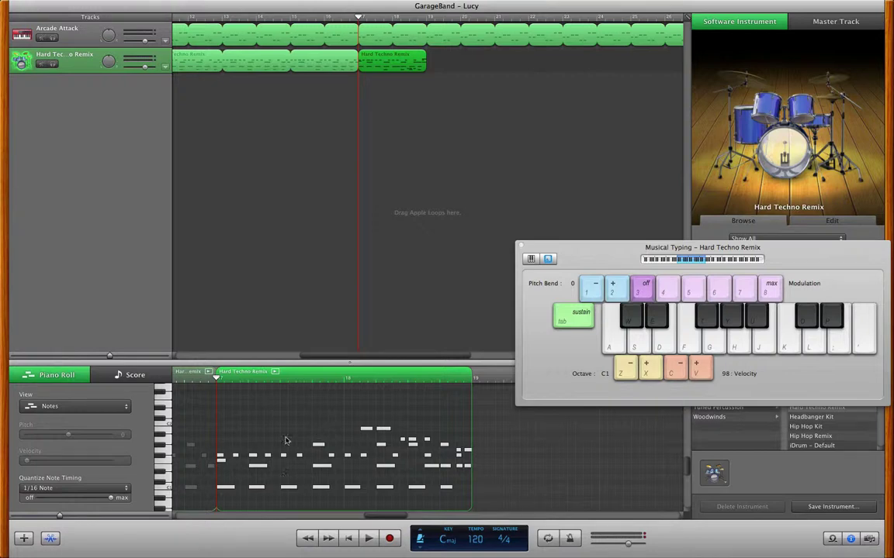
pyautogui.scroll(-1, 281, 458)
pyautogui.hscroll(1, 281, 459)
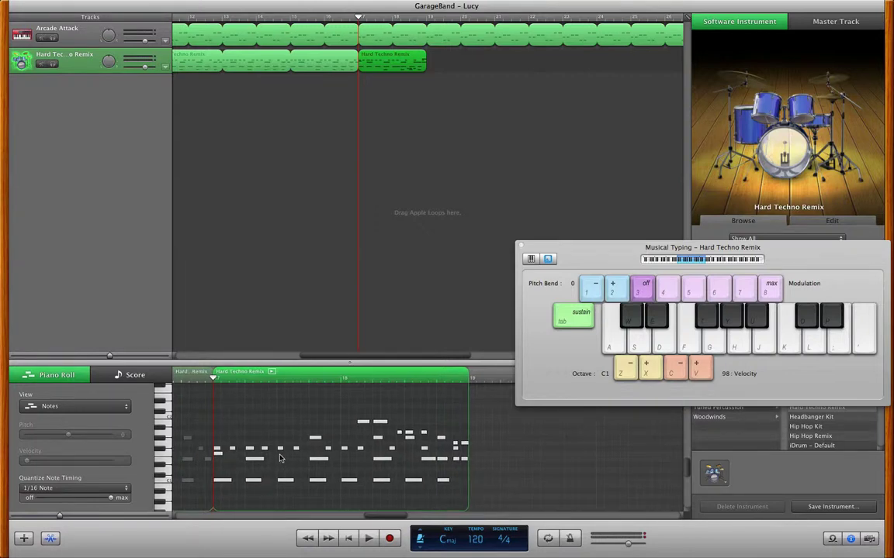
# - Add a note on the row just below each kick note throughout the bar 17 drum fill
pyautogui.click(226, 484)
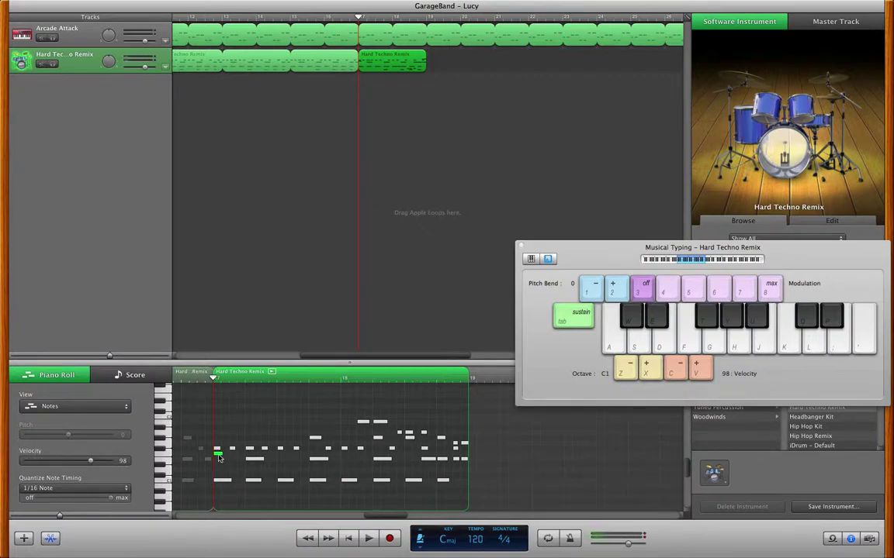
pyautogui.click(218, 448)
pyautogui.click(221, 483)
pyautogui.moveTo(222, 481); pyautogui.dragTo(222, 487)
pyautogui.moveTo(223, 488); pyautogui.dragTo(446, 490)
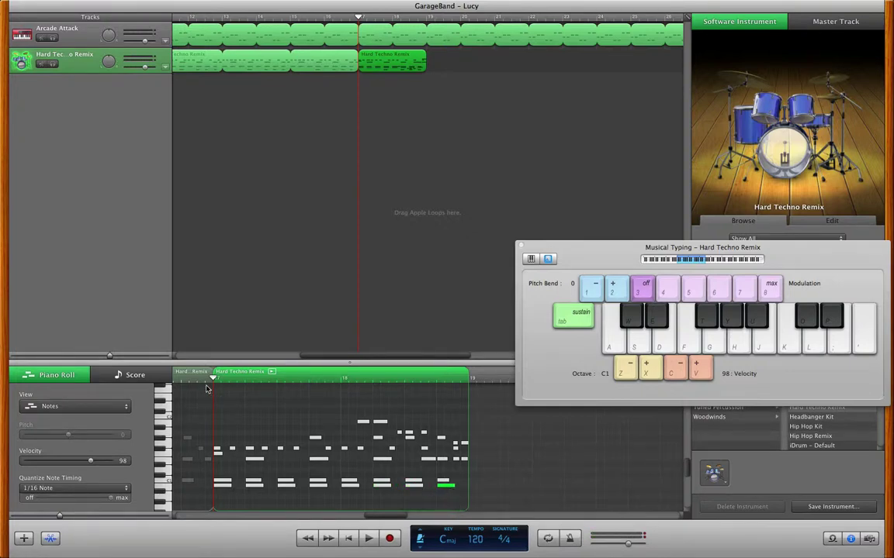
# - Play back the song from bar 16 to check the doubled kick notes in the fill
pyautogui.hscroll(-5, 206, 388)
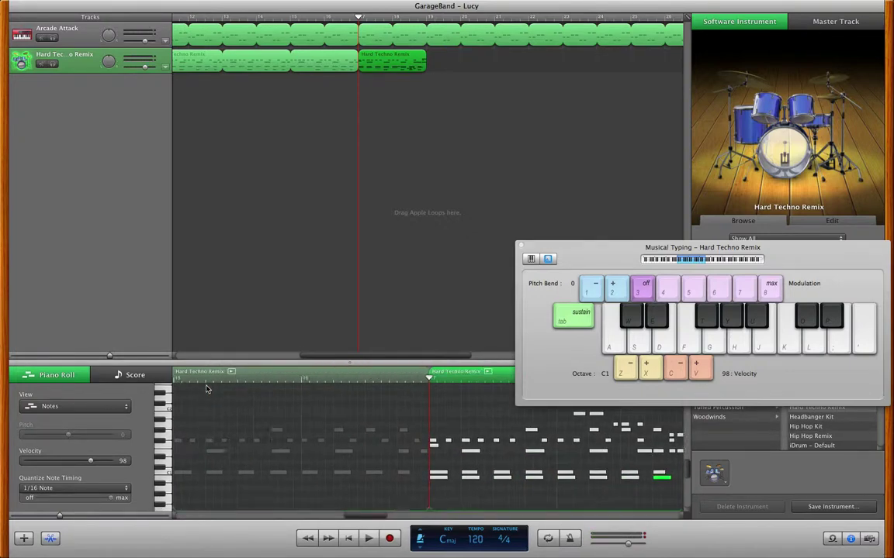
pyautogui.click(324, 17)
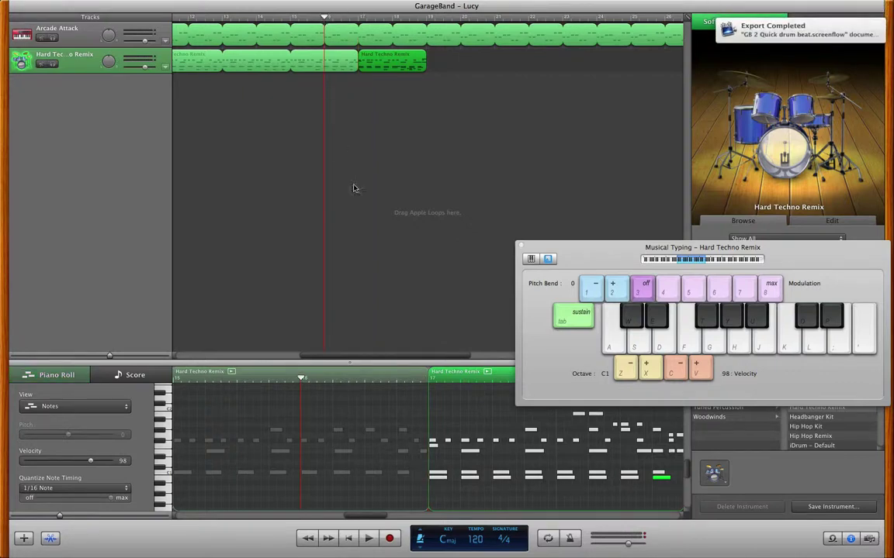
pyautogui.press('space')
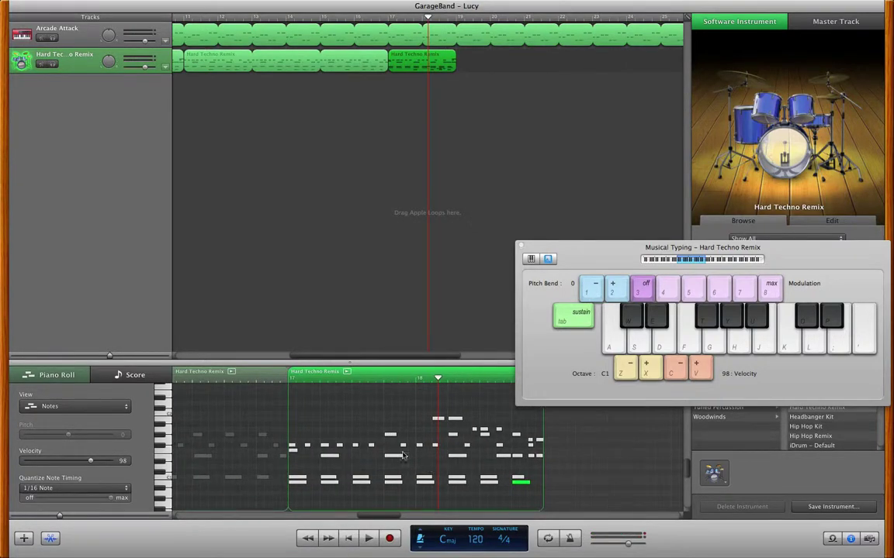
# - Shorten the snare note on beat 4 of bar 17 and repeat it as a continuous snare roll to the end of bar 18
pyautogui.click(396, 459)
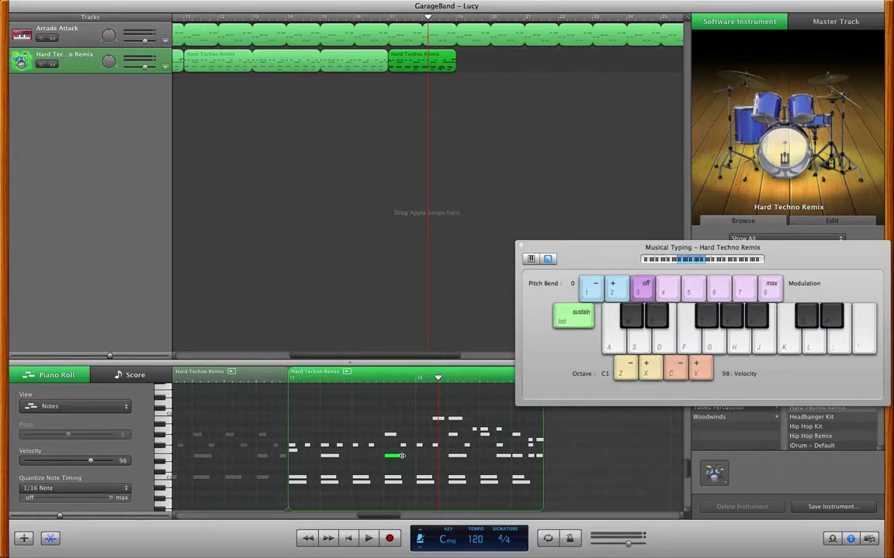
pyautogui.moveTo(401, 456); pyautogui.dragTo(393, 457)
pyautogui.moveTo(388, 458); pyautogui.dragTo(513, 462)
pyautogui.click(499, 457)
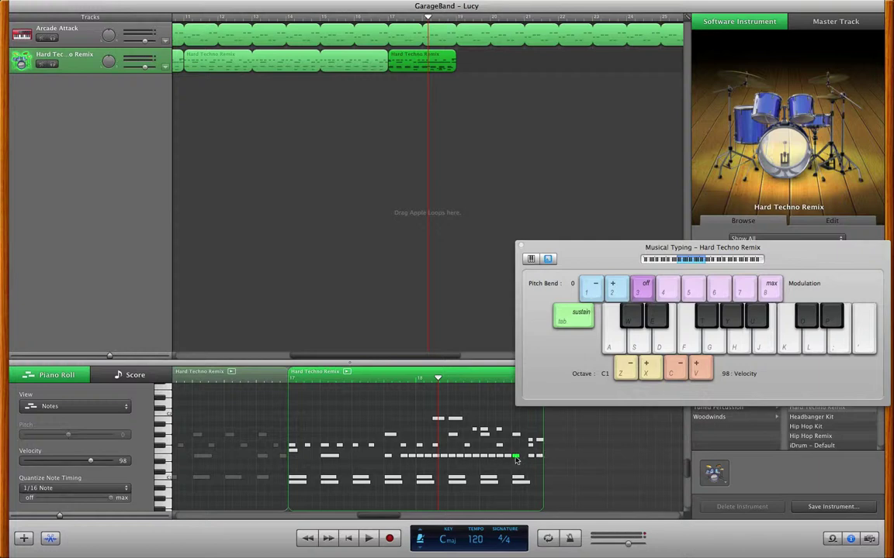
pyautogui.moveTo(514, 459); pyautogui.dragTo(537, 458)
# - Play back the fill from bar 17 and delete the snare note just before the unbroken roll
pyautogui.click(289, 380)
pyautogui.press('space')
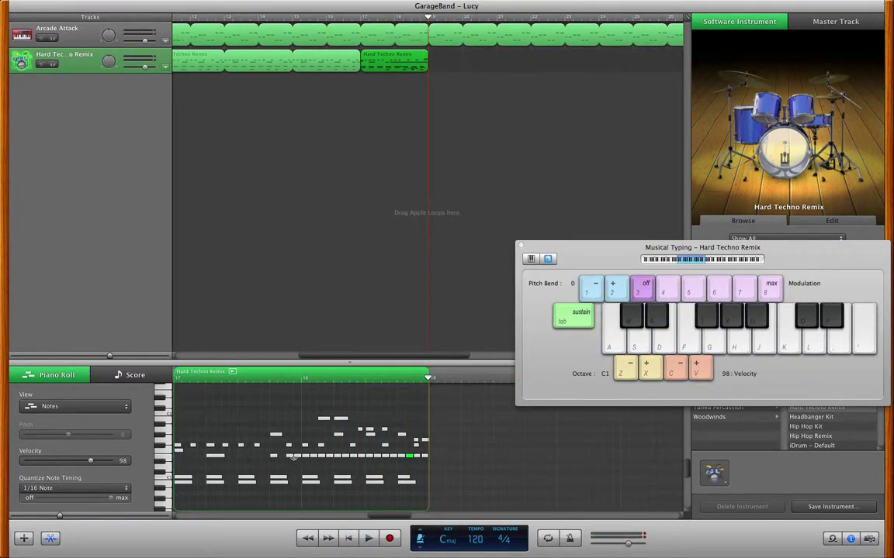
pyautogui.click(289, 457)
pyautogui.click(295, 460)
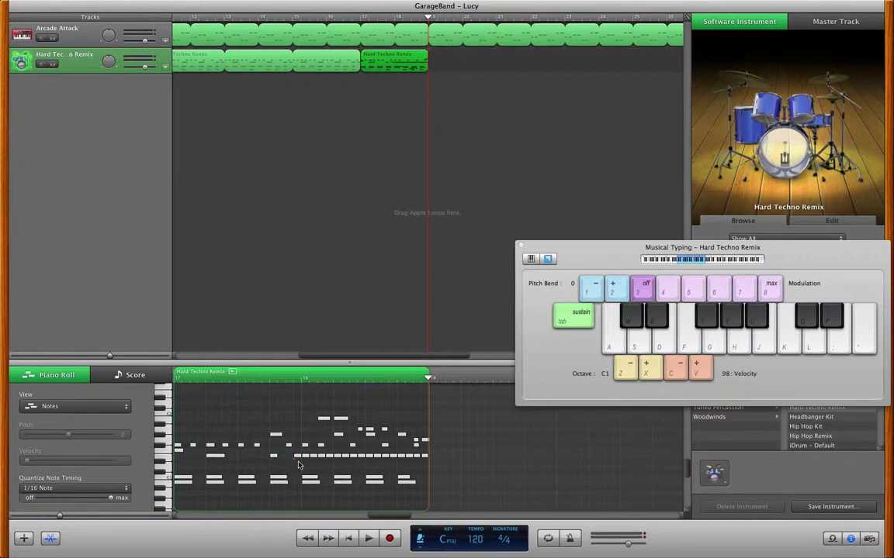
# - Lower the velocity of the first five notes of the snare roll for a softer start
pyautogui.moveTo(297, 463); pyautogui.dragTo(320, 457)
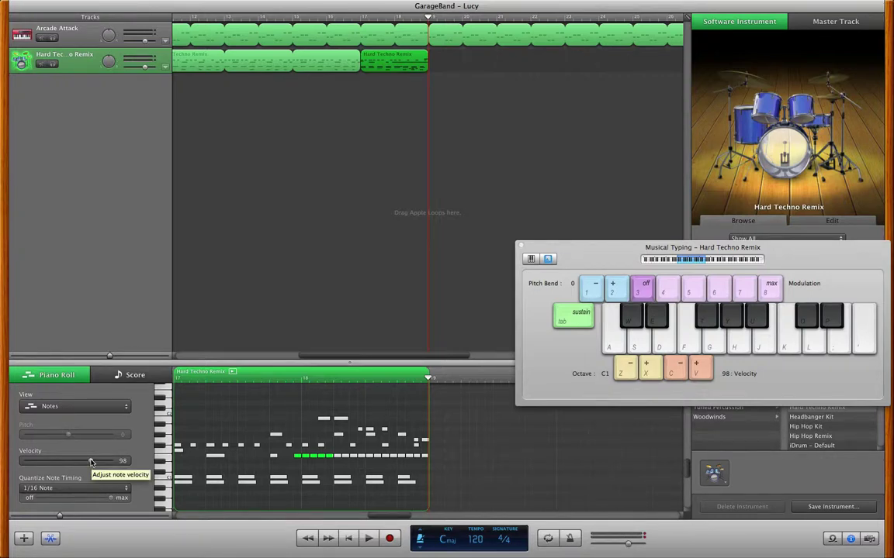
pyautogui.moveTo(90, 461); pyautogui.dragTo(76, 462)
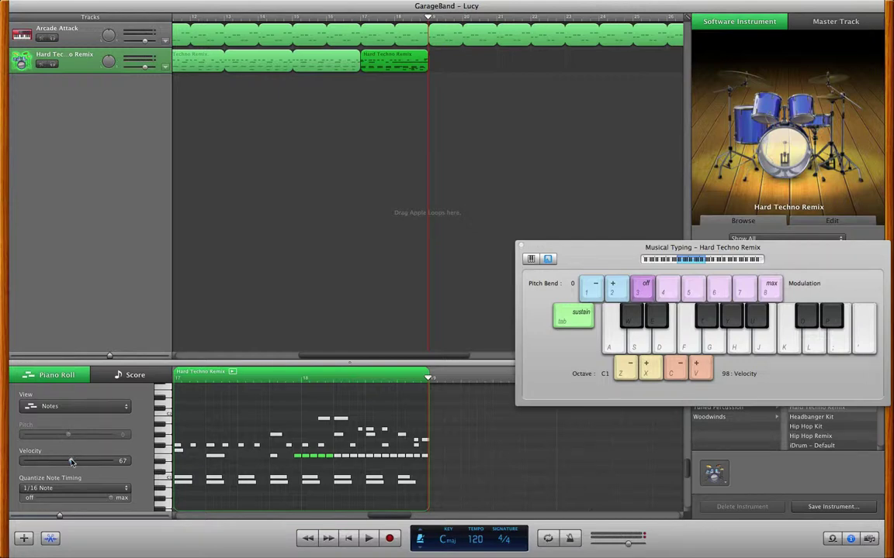
pyautogui.moveTo(70, 461); pyautogui.dragTo(74, 462)
pyautogui.click(339, 467)
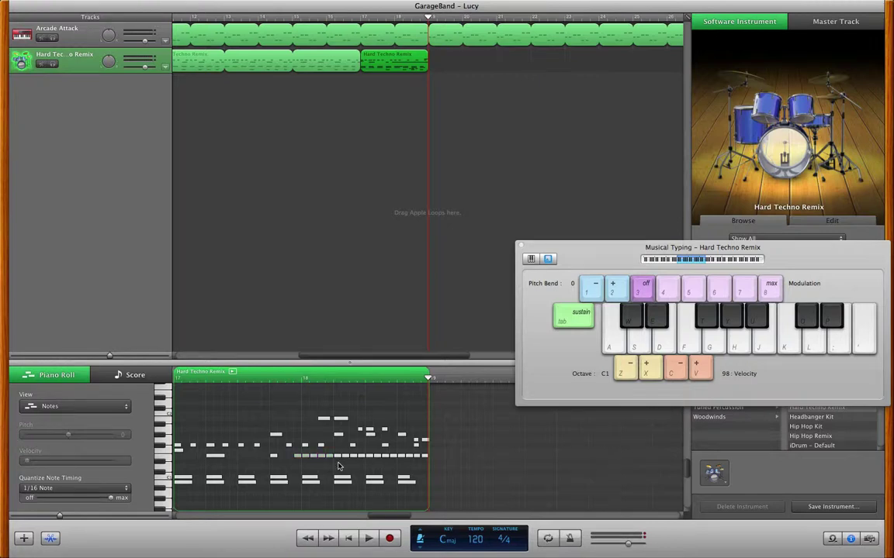
# - Set the velocity of the next three snare roll notes to 91 and raise the velocity of the group following them
pyautogui.moveTo(338, 466); pyautogui.dragTo(359, 452)
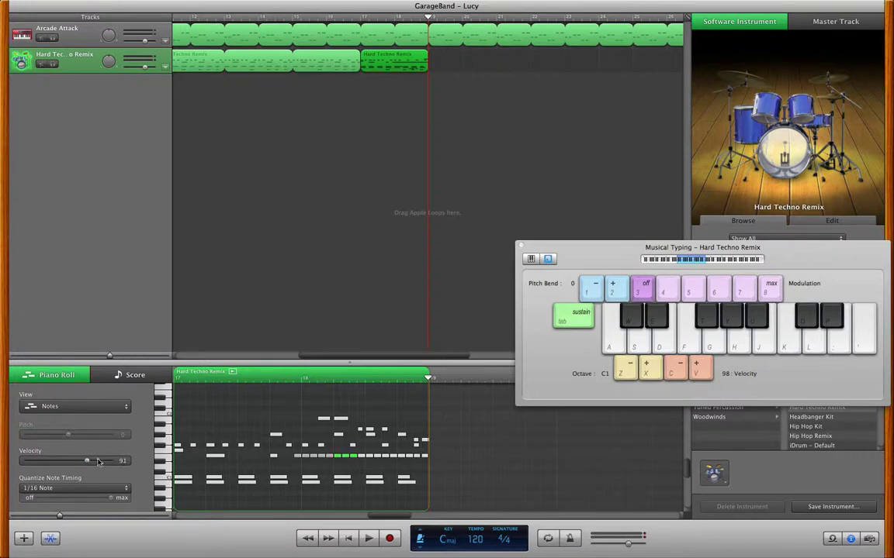
pyautogui.click(362, 463)
pyautogui.moveTo(361, 463); pyautogui.dragTo(381, 450)
pyautogui.moveTo(91, 462); pyautogui.dragTo(95, 463)
# - Raise the velocity of the snare notes near the roll's end, with the final notes at maximum velocity
pyautogui.click(394, 457)
pyautogui.keyDown('shift'); pyautogui.click(402, 457); pyautogui.keyUp('shift')
pyautogui.moveTo(91, 462); pyautogui.dragTo(104, 463)
pyautogui.click(426, 457)
pyautogui.moveTo(90, 462); pyautogui.dragTo(135, 467)
pyautogui.click(447, 453)
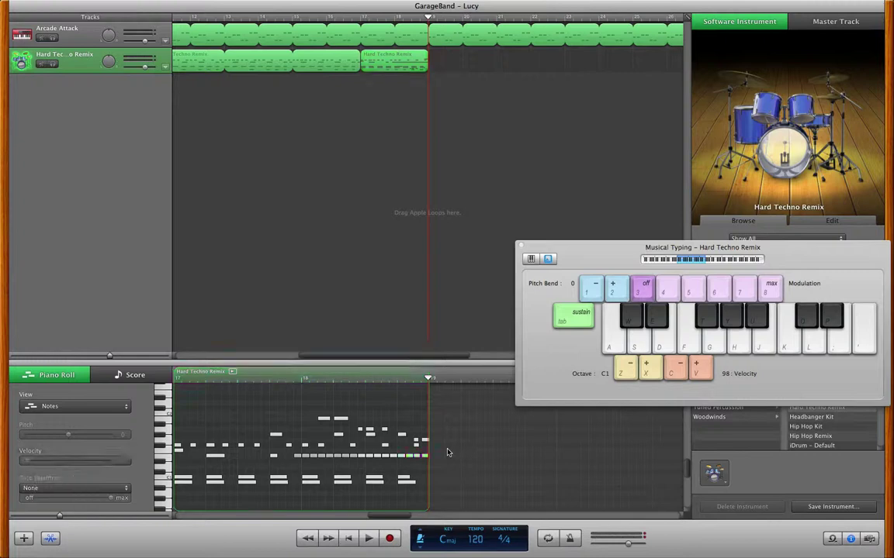
# - Play back the song from bar 15 through the end of the fill to check the snare roll's build-up
pyautogui.hscroll(3, 325, 432)
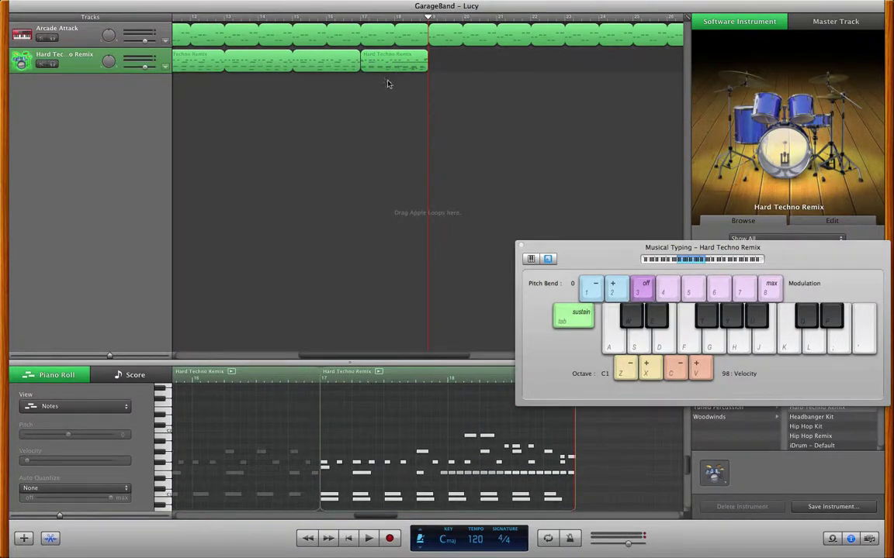
pyautogui.click(294, 17)
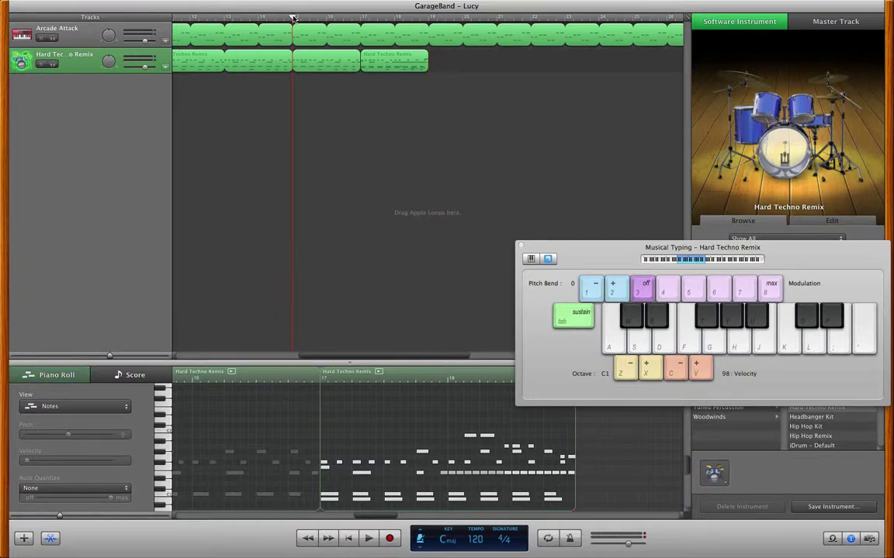
pyautogui.press('space')
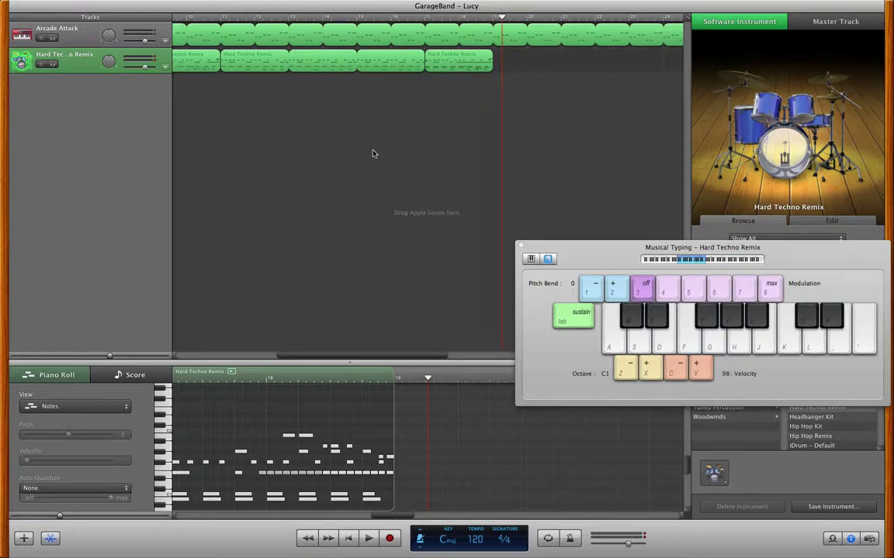
# - Copy the three-loop drum region from bar 11 to bar 19, directly after the edited fill
pyautogui.click(233, 63)
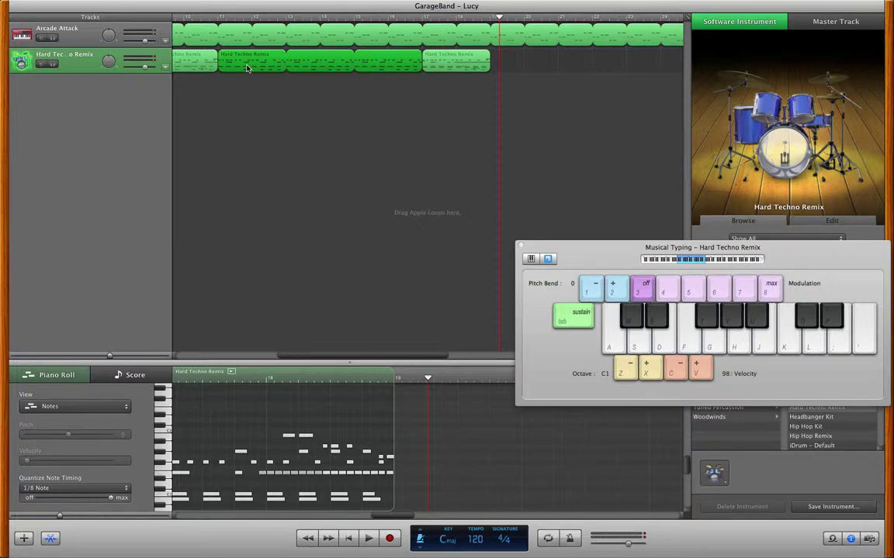
pyautogui.moveTo(246, 68); pyautogui.dragTo(518, 75)
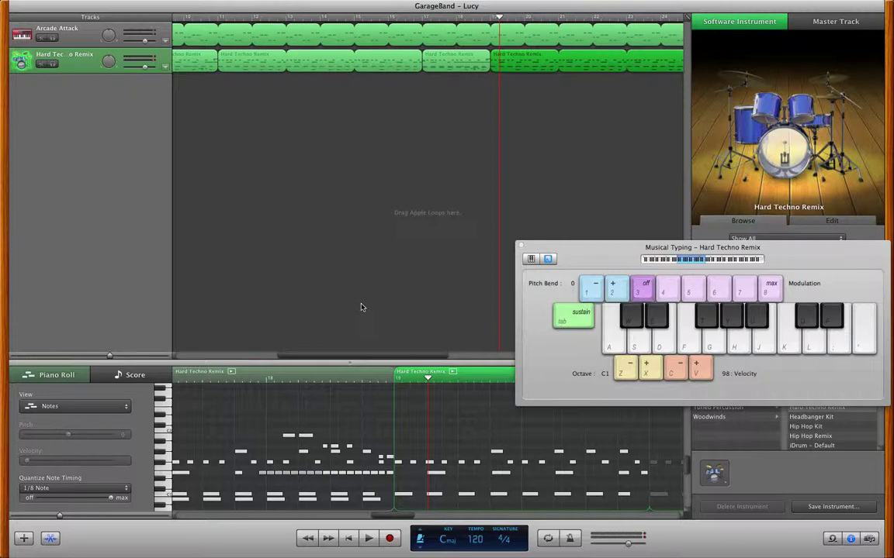
pyautogui.hscroll(5, 361, 307)
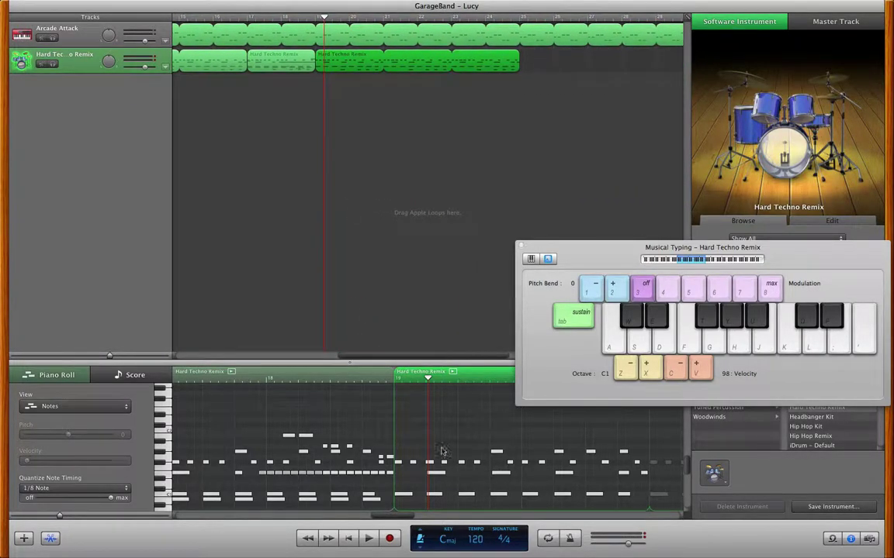
# - Add six short notes on a higher row of the copied drum region, spread over bars 19 and 20
pyautogui.hscroll(5, 319, 472)
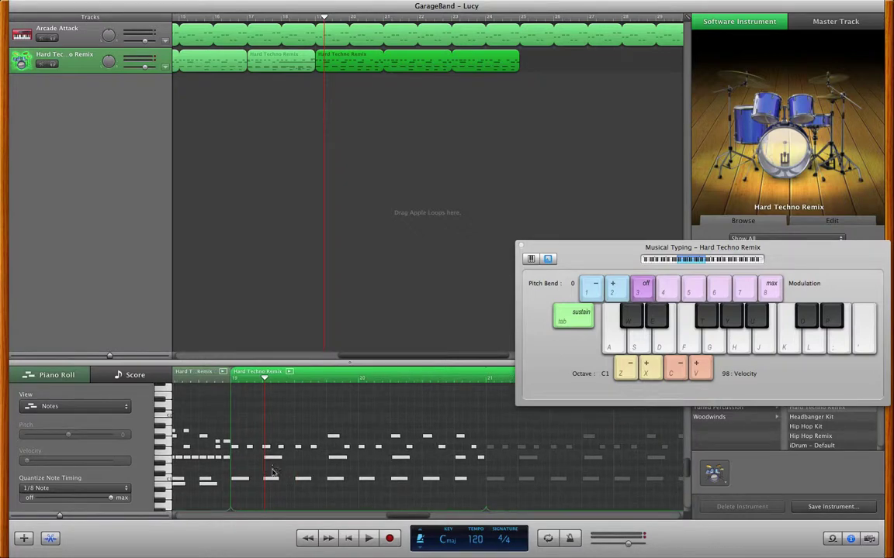
pyautogui.click(273, 459)
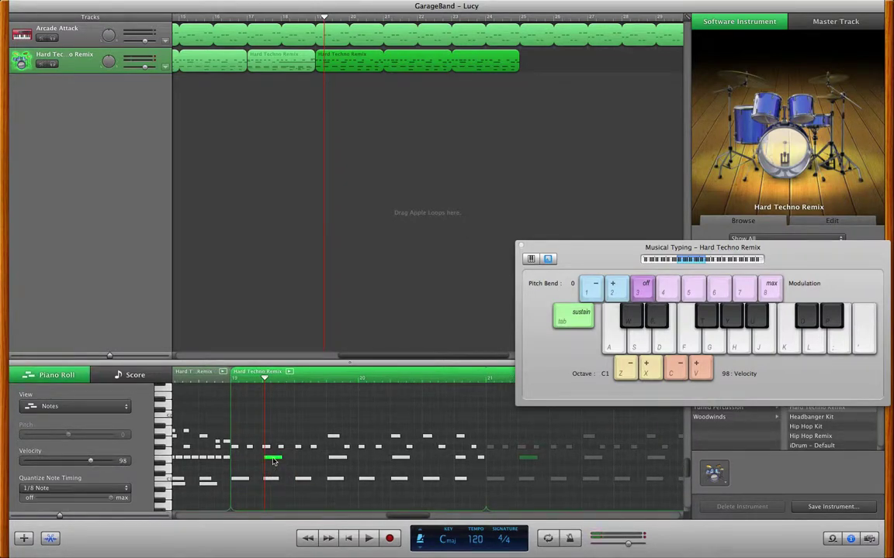
pyautogui.moveTo(273, 459); pyautogui.dragTo(466, 418)
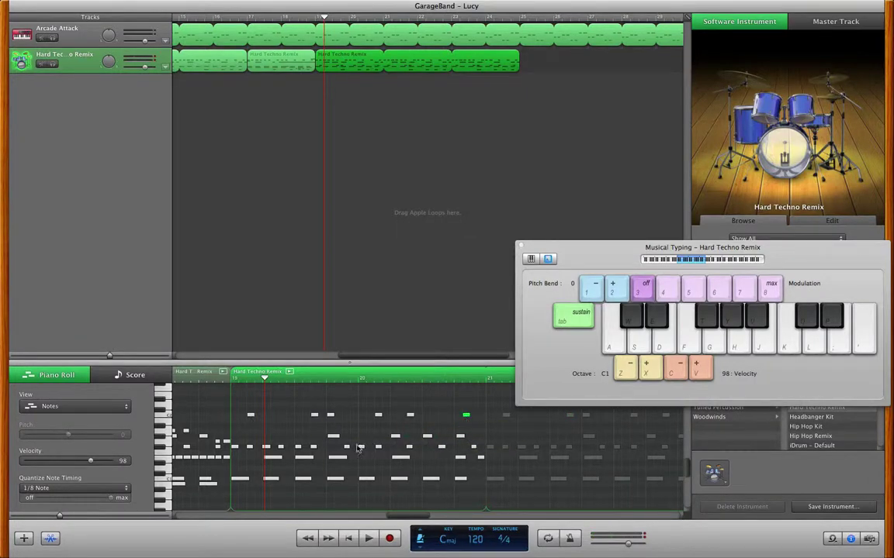
# - Replace the uneven middle-row notes in bars 19 and 20 with an evenly spaced four-note group repeated across both bars
pyautogui.click(267, 458)
pyautogui.moveTo(233, 449); pyautogui.dragTo(482, 455)
pyautogui.press('Delete')
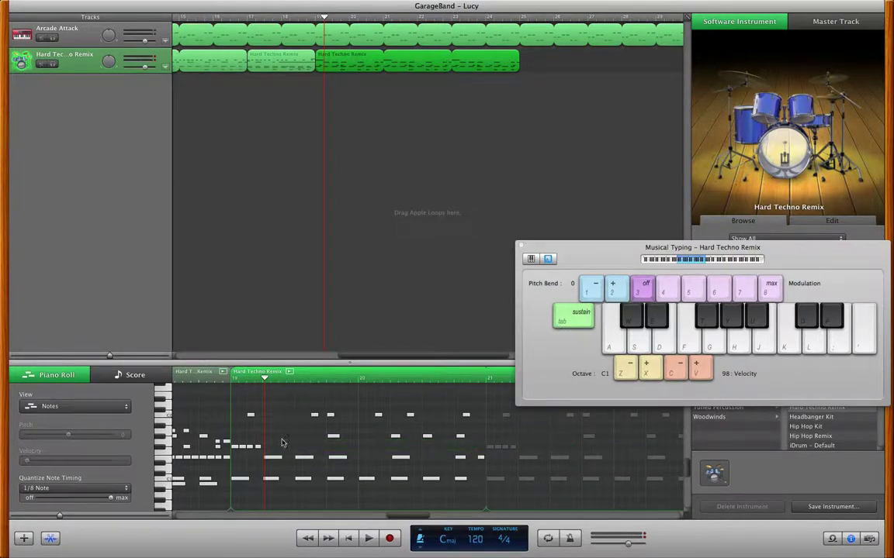
pyautogui.moveTo(269, 443); pyautogui.dragTo(237, 451)
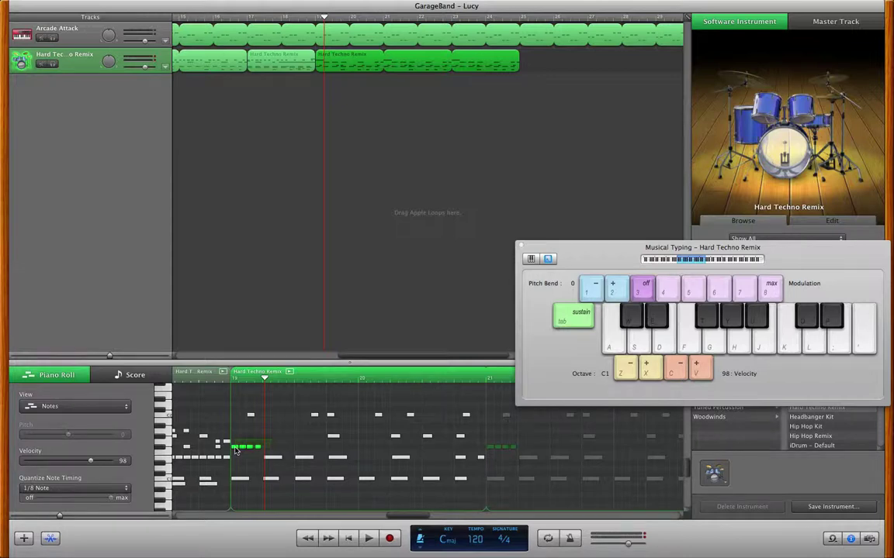
pyautogui.moveTo(237, 452); pyautogui.dragTo(461, 454)
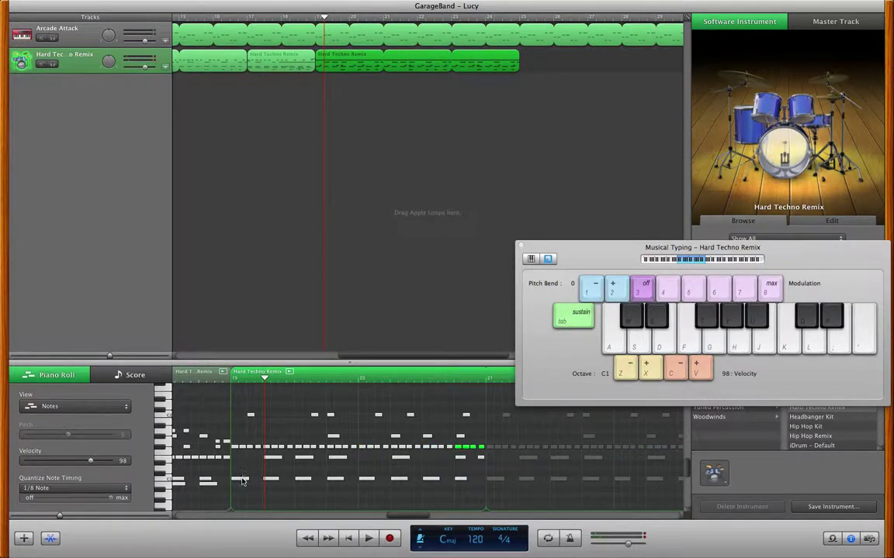
# - Add notes on the row just below the kick across bars 19 and 20, and set the highest row's velocity to 81
pyautogui.click(242, 480)
pyautogui.moveTo(245, 488); pyautogui.dragTo(474, 487)
pyautogui.moveTo(238, 405); pyautogui.dragTo(512, 418)
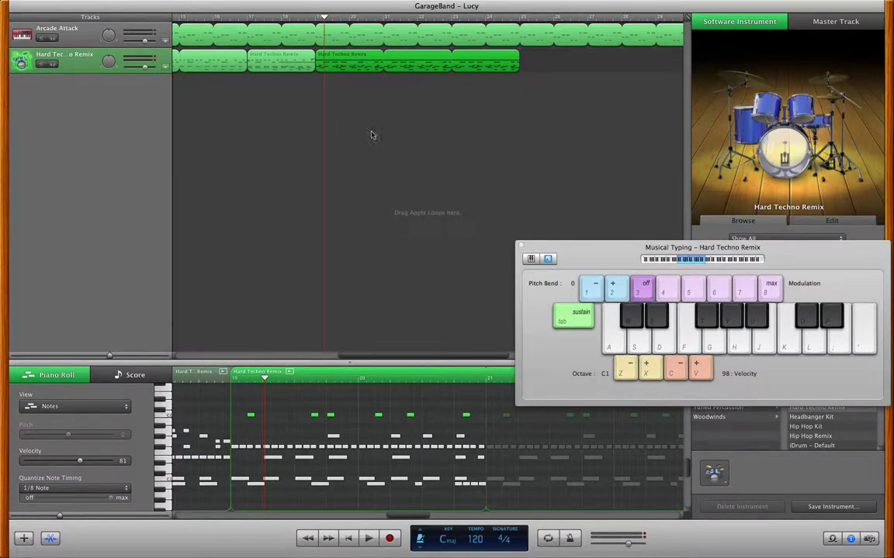
# - Deselect the copied drum region and set the song's playhead back to bar 15
pyautogui.click(316, 112)
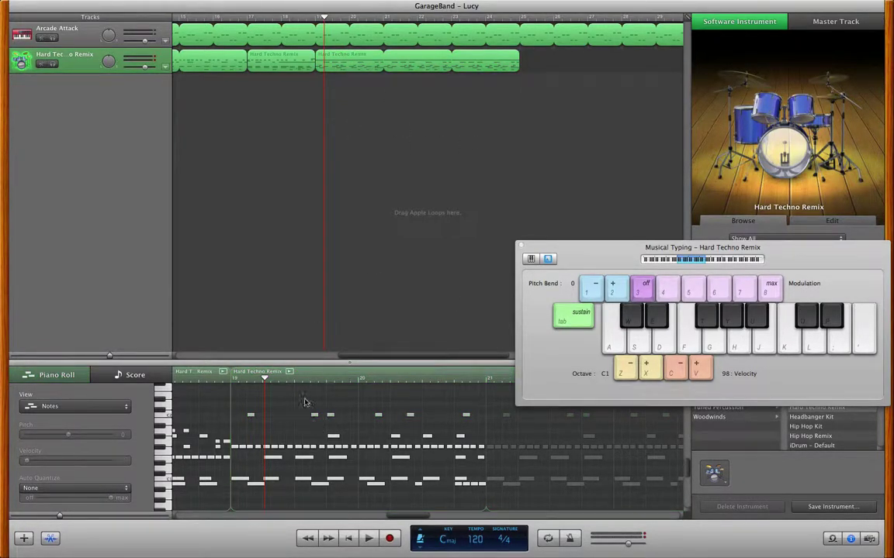
pyautogui.hscroll(-3, 368, 232)
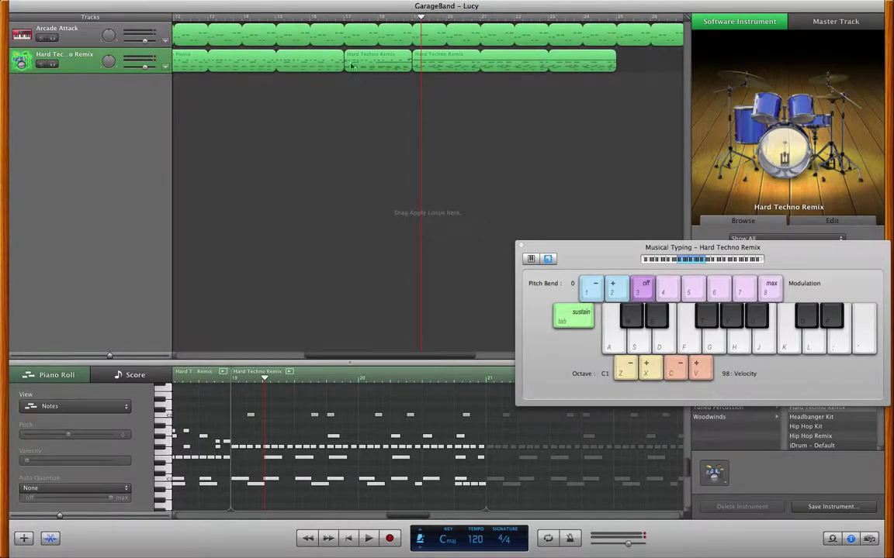
pyautogui.click(276, 17)
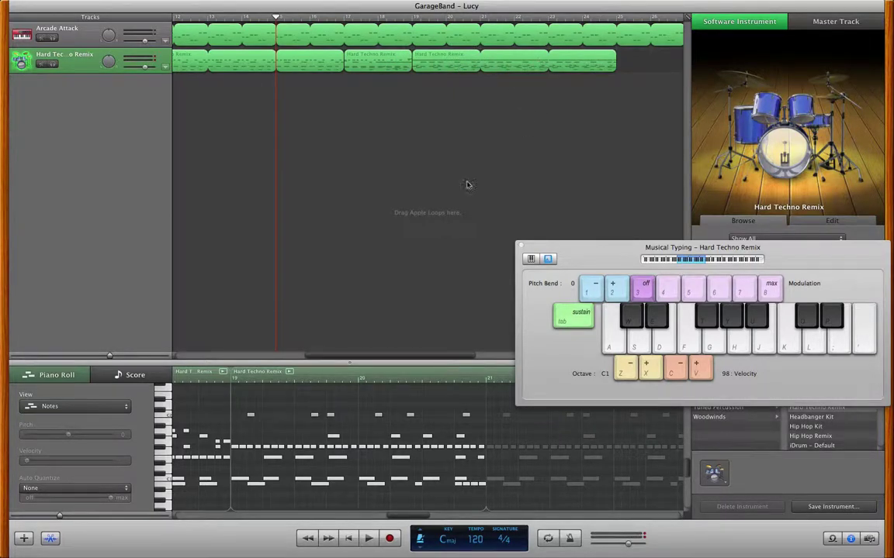
# - Delete three kick notes, one in bar 19 and two in bar 20, and start playback from bar 15
pyautogui.click(270, 481)
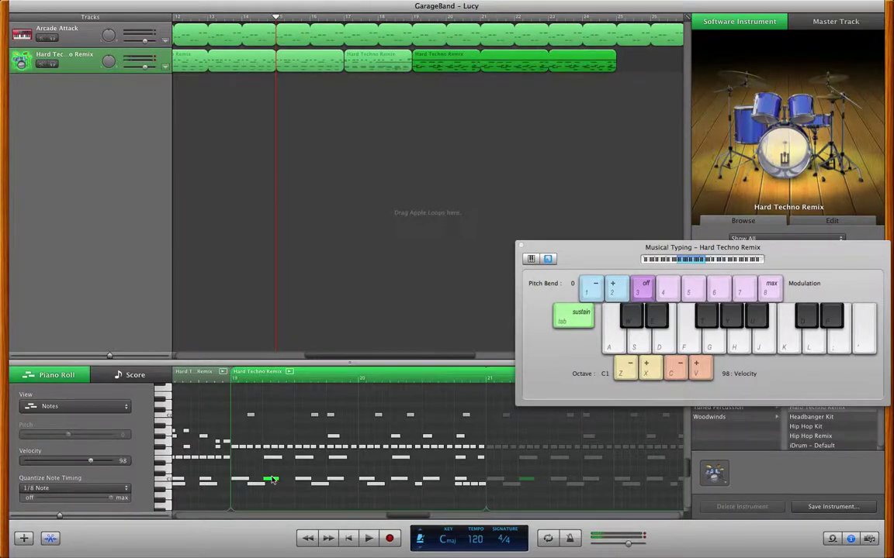
pyautogui.click(368, 481)
pyautogui.click(433, 481)
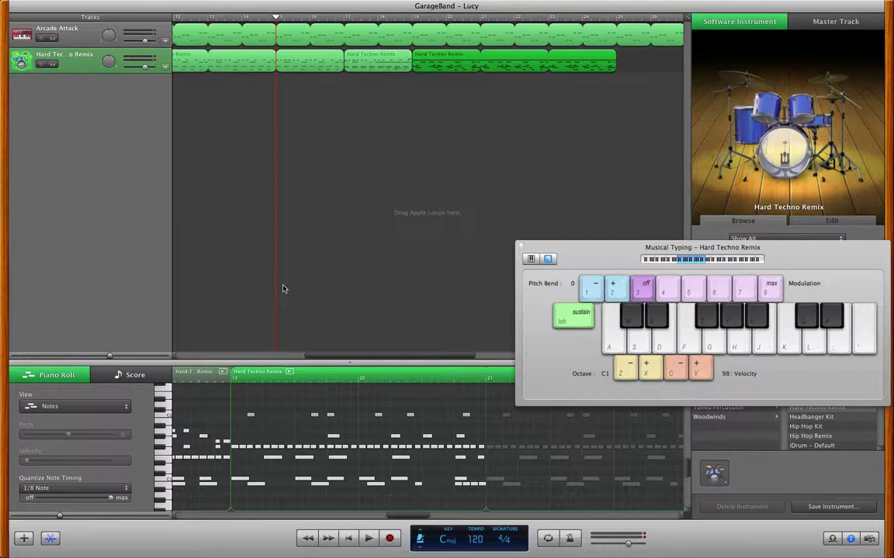
pyautogui.press('space')
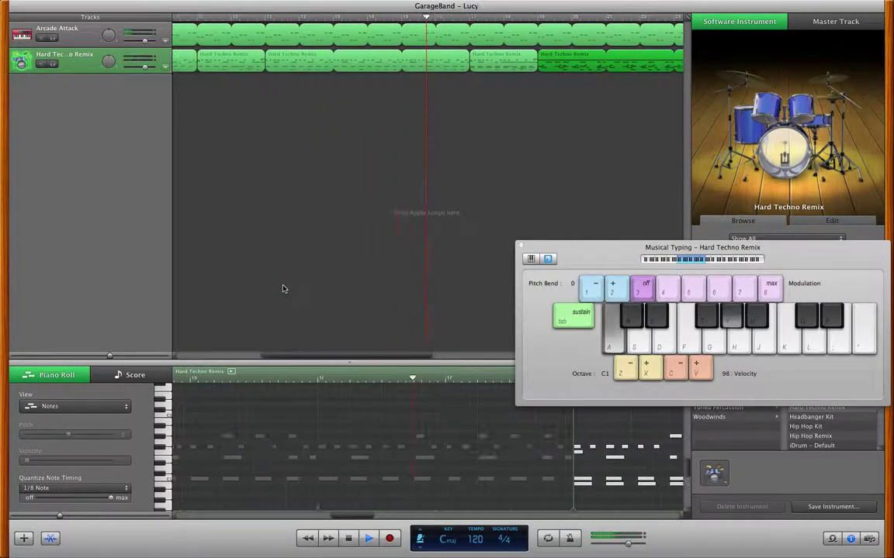